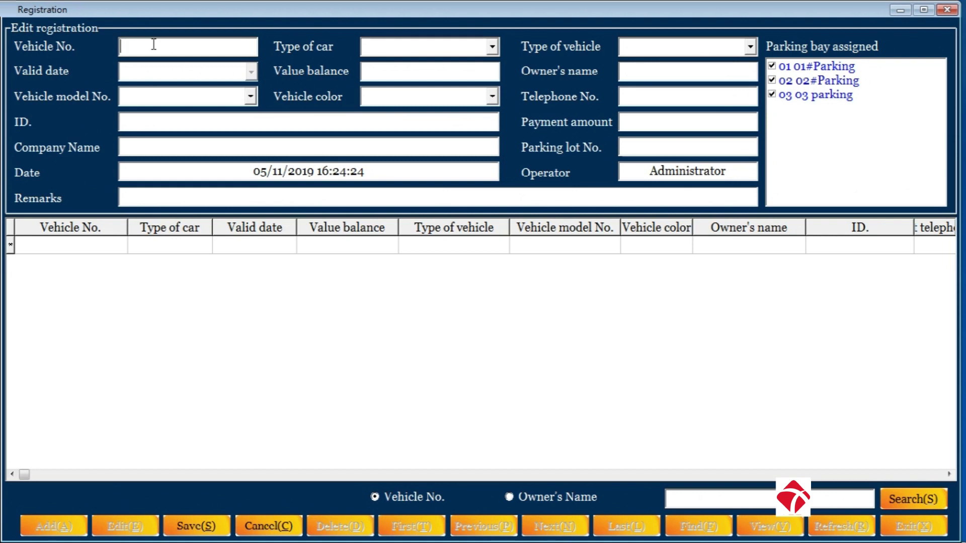
pyautogui.write('PFQ 512')
pyautogui.click(492, 47)
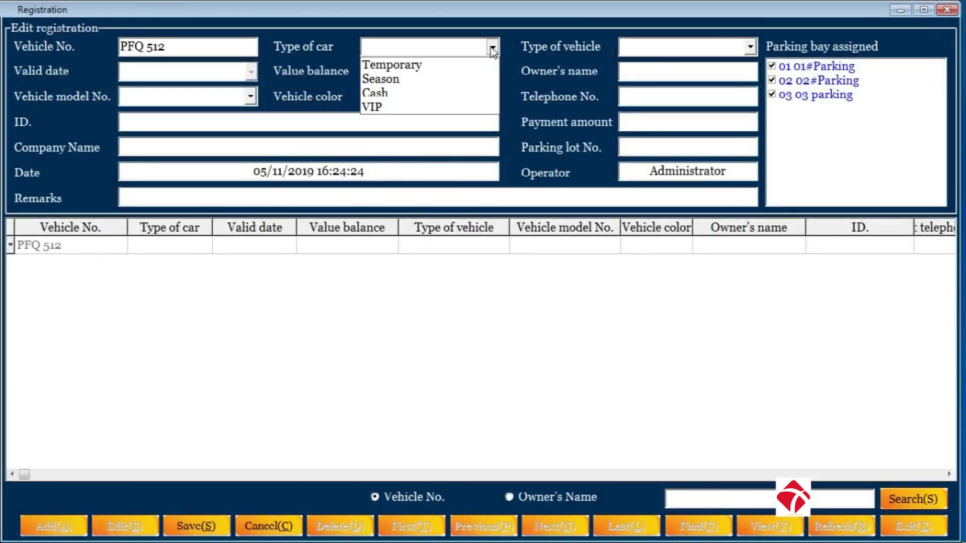
pyautogui.click(400, 81)
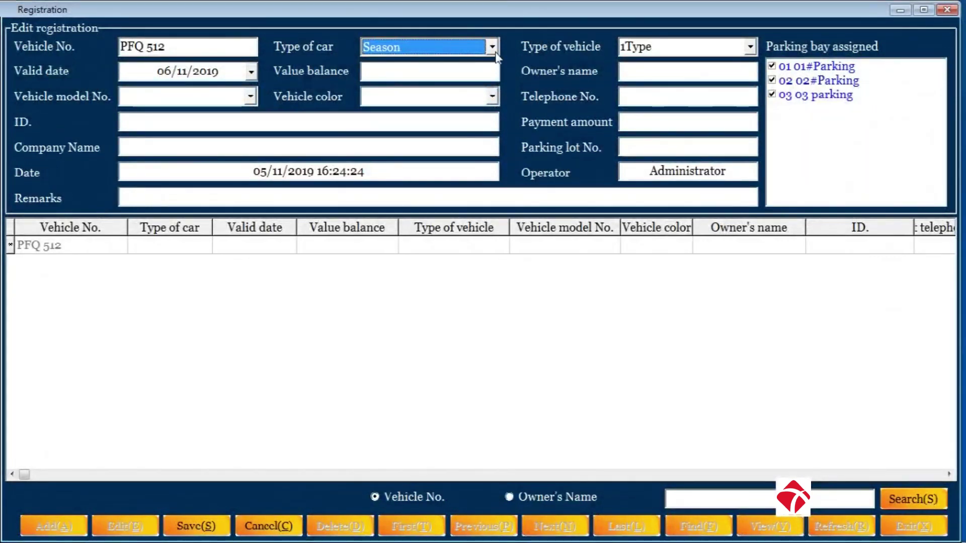
pyautogui.click(750, 47)
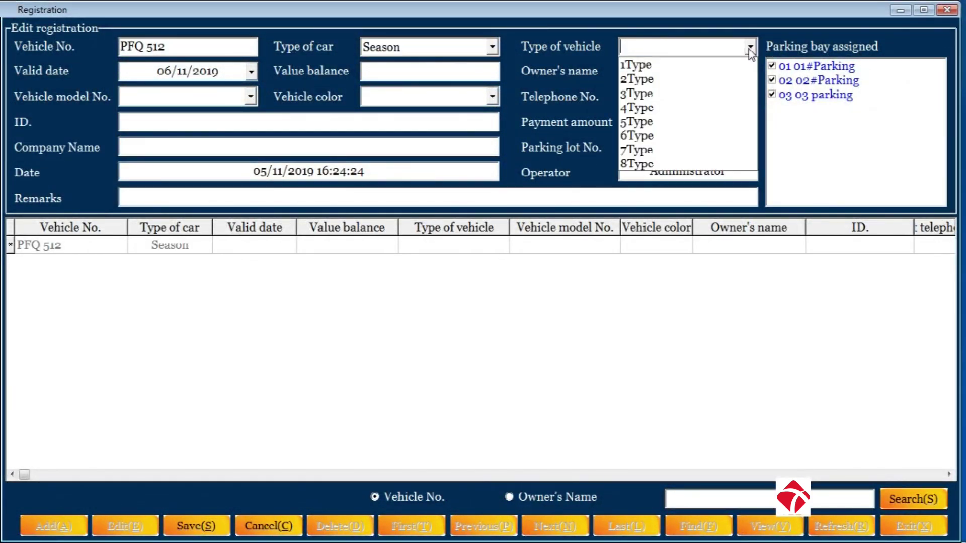
pyautogui.click(690, 66)
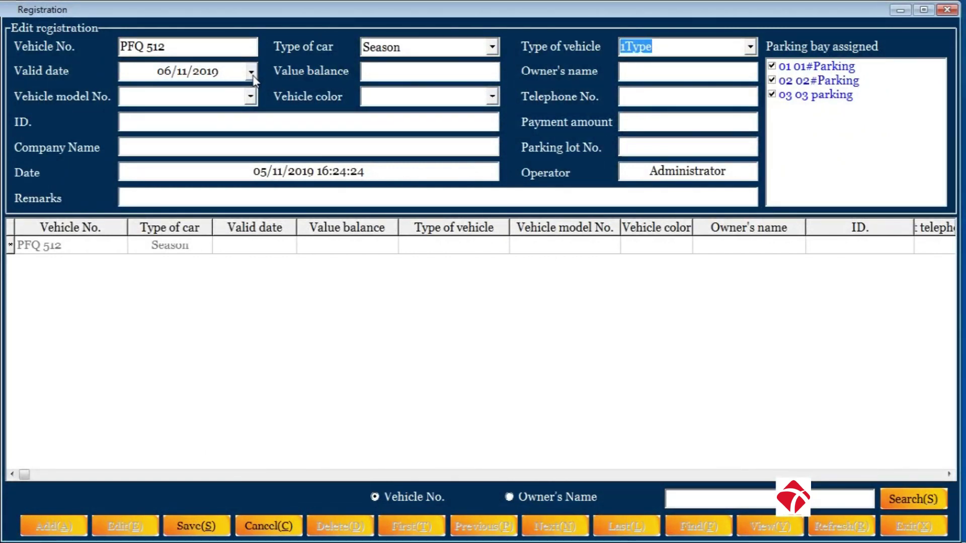
pyautogui.click(251, 72)
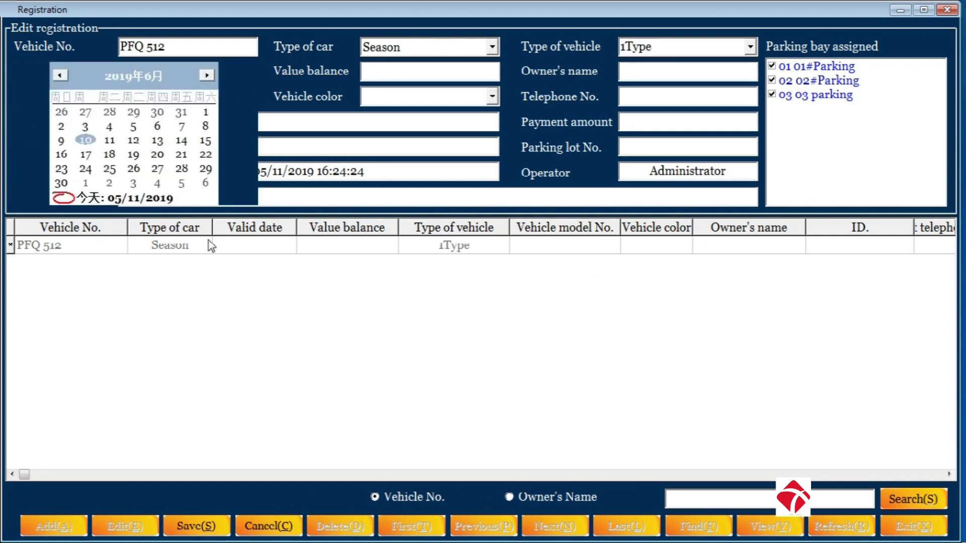
pyautogui.click(109, 141)
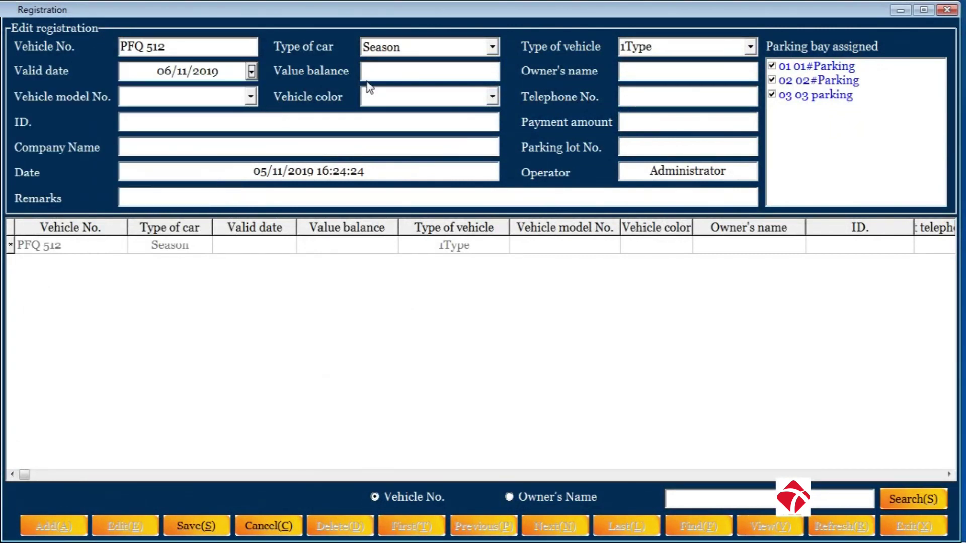
# - Set the vehicle color to Red and fill in the owner's telephone number and name
pyautogui.click(490, 73)
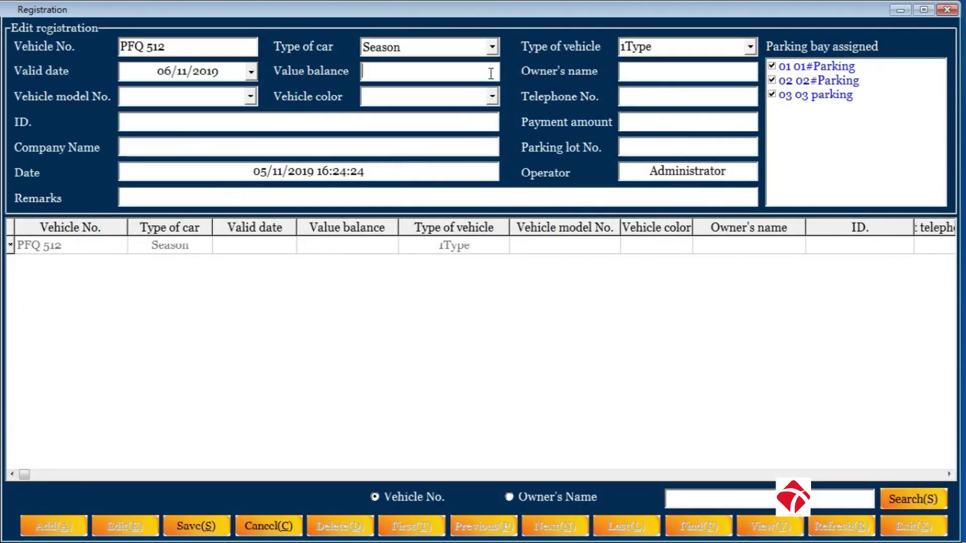
pyautogui.click(661, 72)
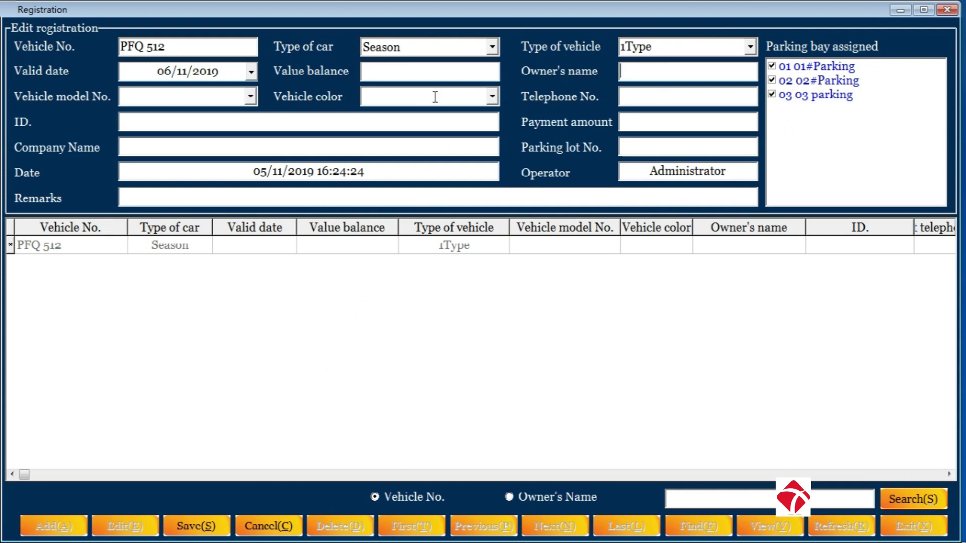
pyautogui.click(492, 96)
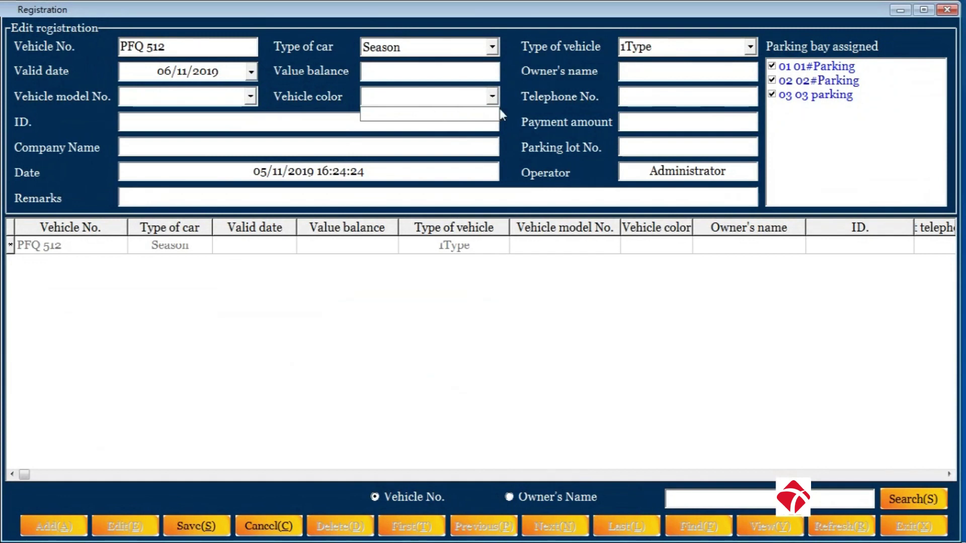
pyautogui.click(459, 98)
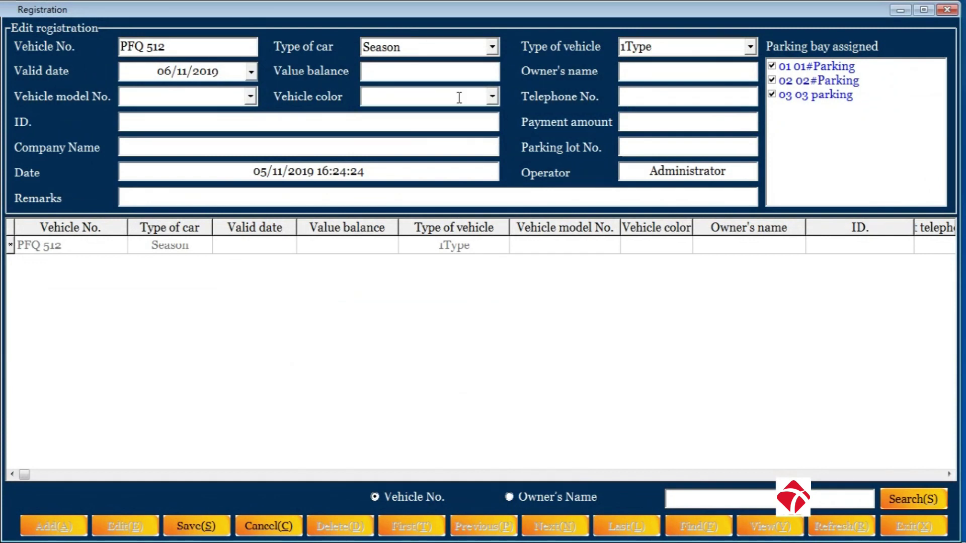
pyautogui.write('Red')
pyautogui.click(637, 92)
pyautogui.write('2341456')
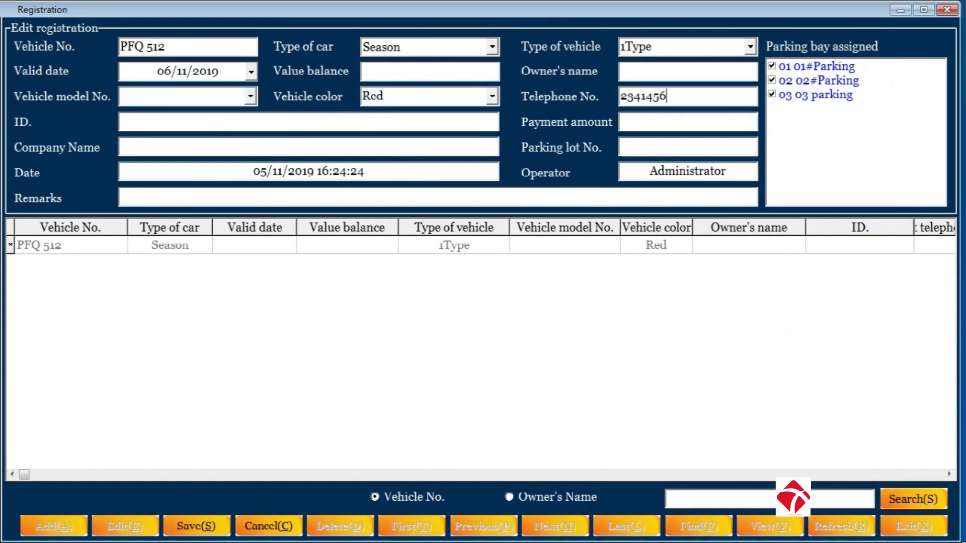
pyautogui.click(711, 74)
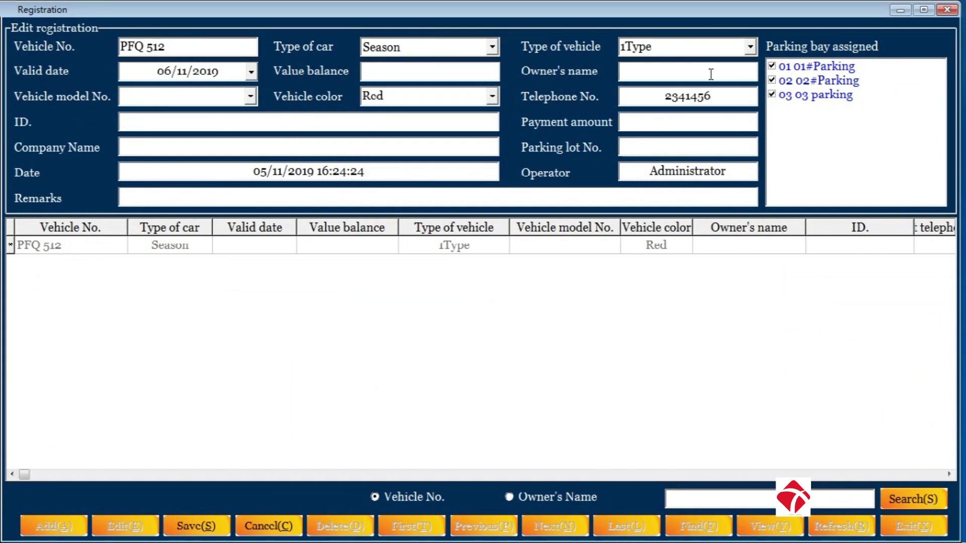
pyautogui.write('Tomson')
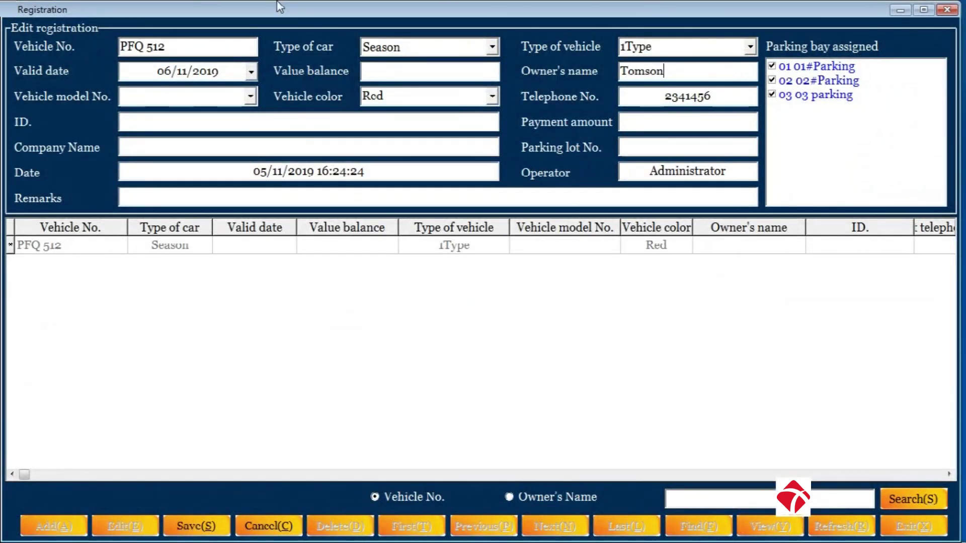
# - Enter BMW as the vehicle model, fill in the owner's ID number and set the company name to T&A
pyautogui.click(250, 101)
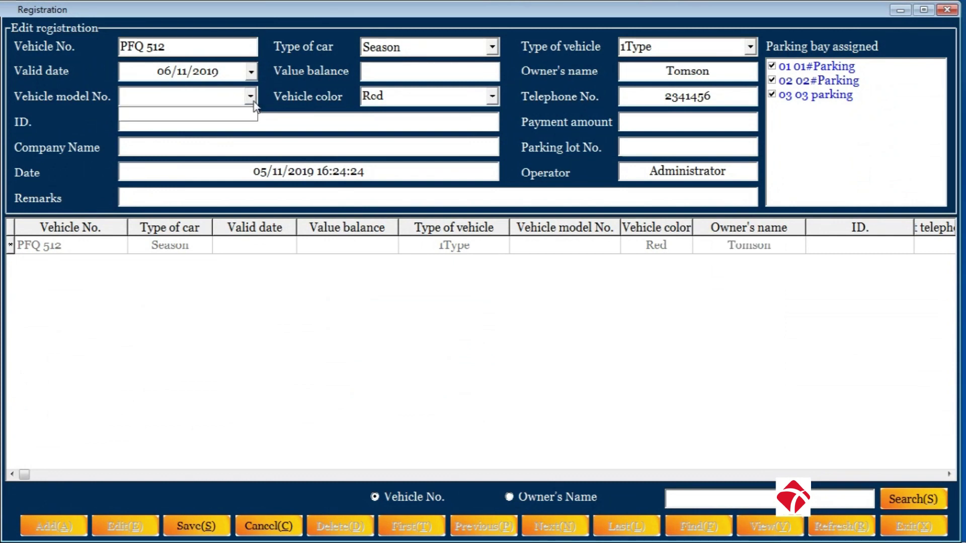
pyautogui.click(174, 95)
pyautogui.write('BMW')
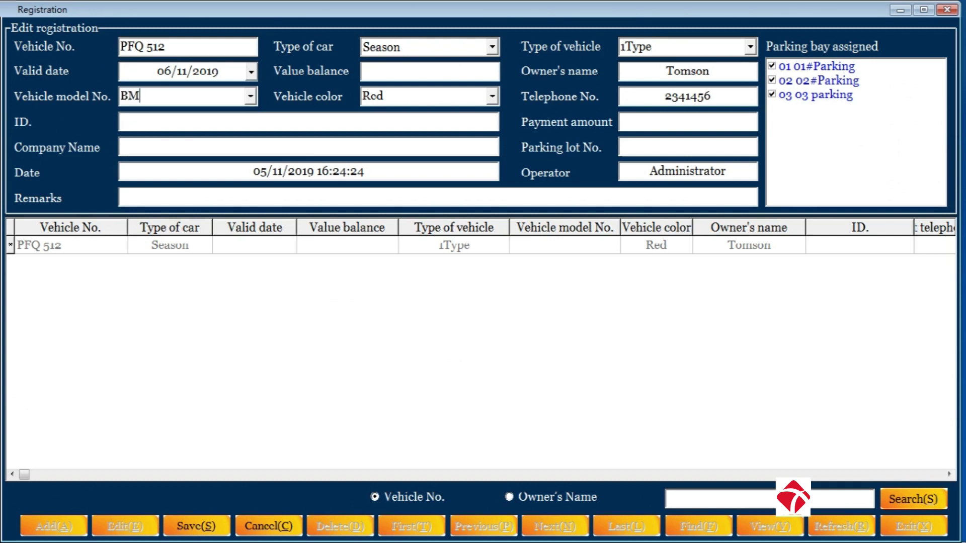
pyautogui.click(163, 123)
pyautogui.write('897654')
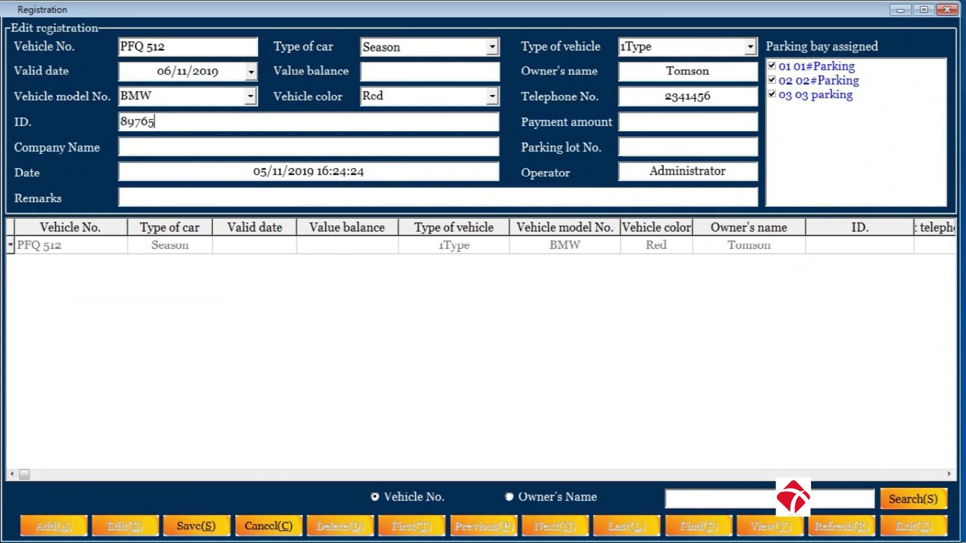
pyautogui.click(162, 146)
pyautogui.write('T& A')
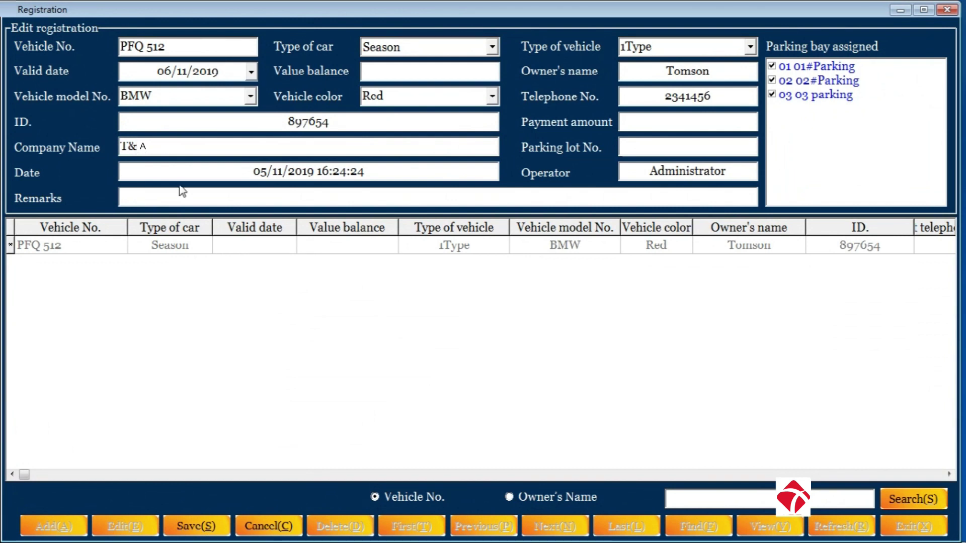
# - Set the parking lot number to 03 and the payment amount to 200, leaving the remarks empty
pyautogui.click(201, 194)
pyautogui.click(657, 151)
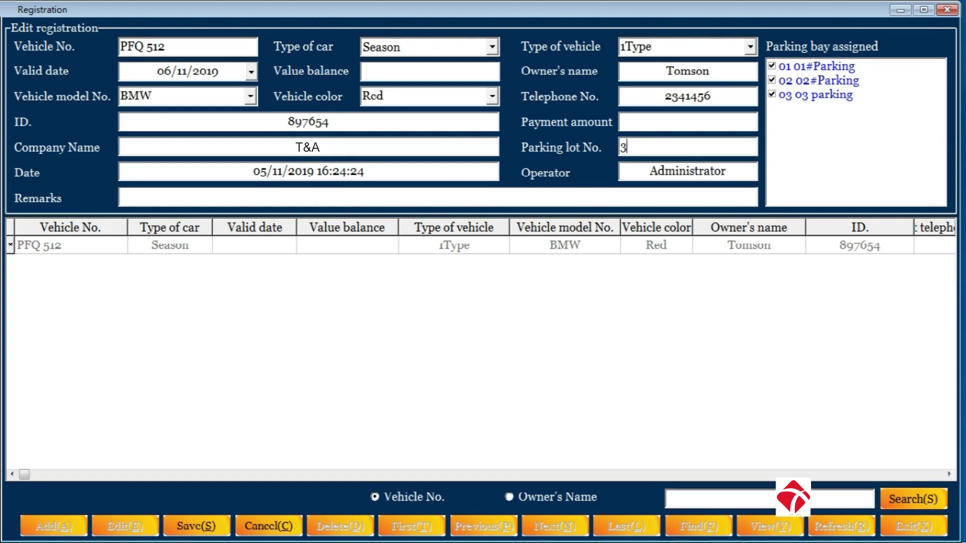
pyautogui.write('03')
pyautogui.click(667, 123)
pyautogui.write('200')
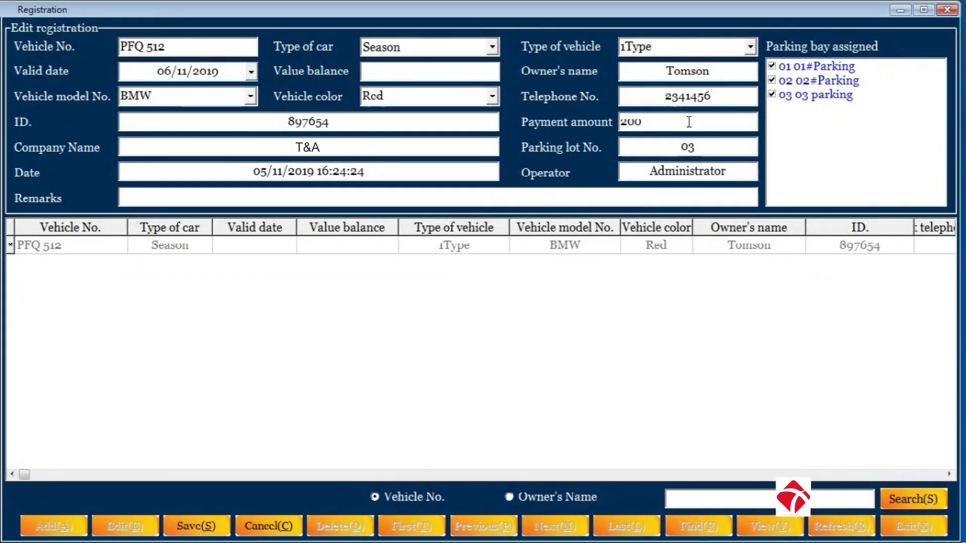
pyautogui.click(133, 197)
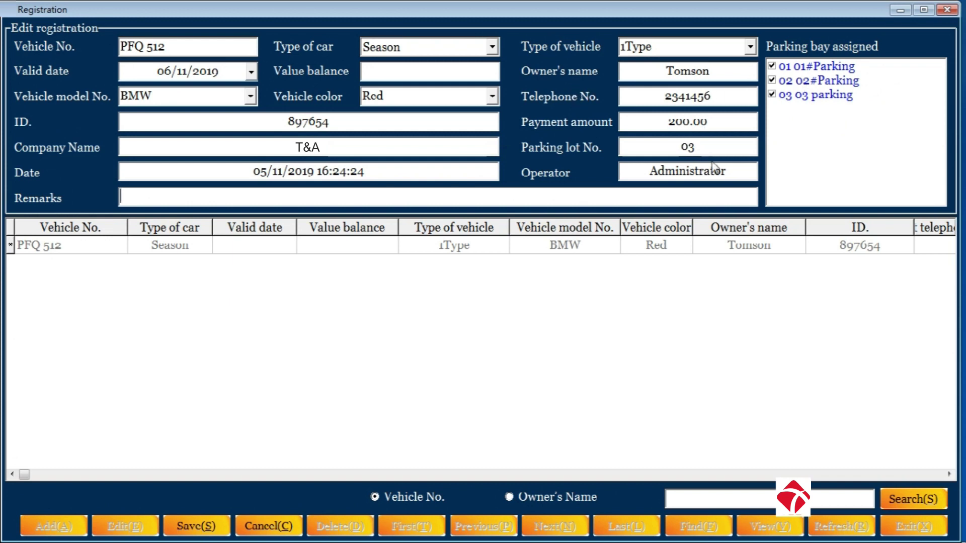
# - Unassign parking bays 01 01#Parking and 02 02#Parking, keeping only 03 03 parking, and save the registration
pyautogui.click(771, 67)
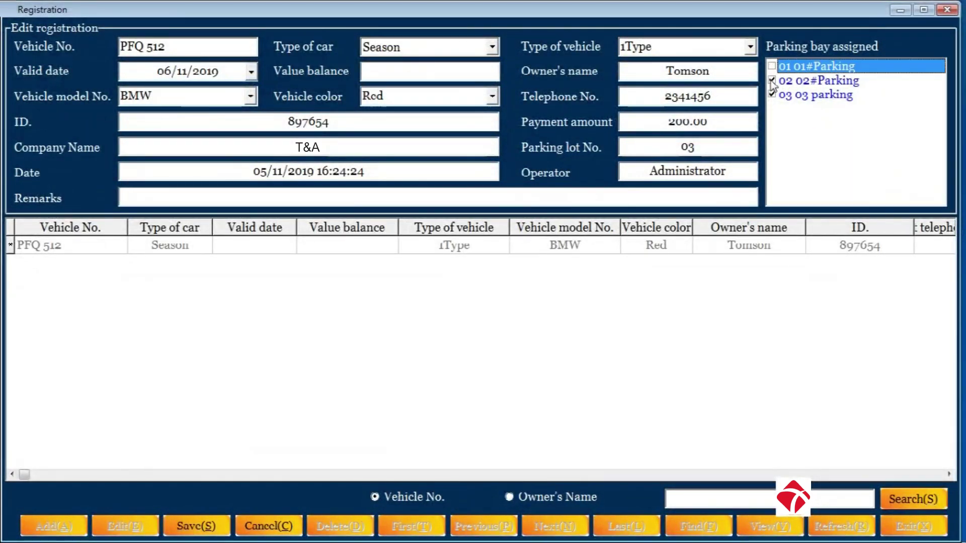
pyautogui.click(771, 81)
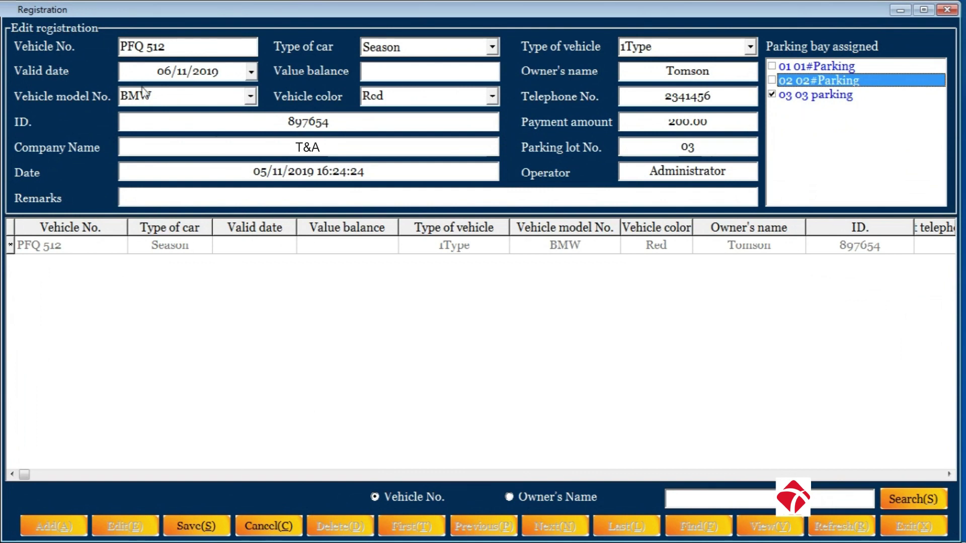
pyautogui.click(195, 527)
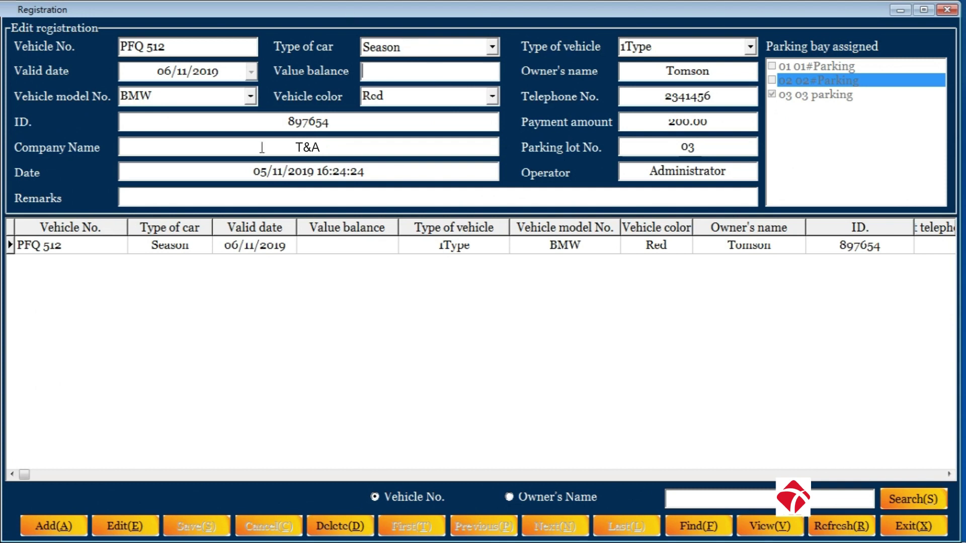
# - Reopen the saved PFQ 512 registration for editing and save it again without changing any field
pyautogui.hotkey('alt', 'e')
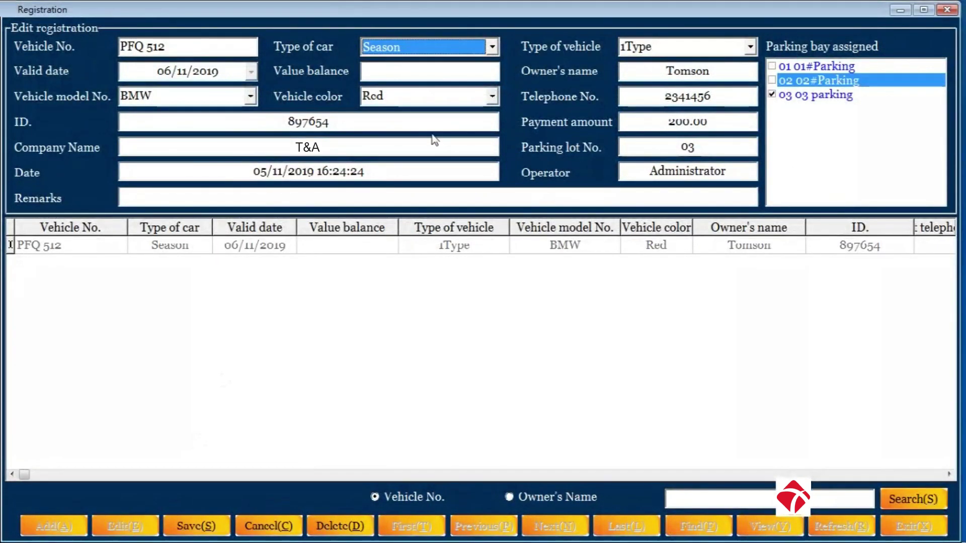
pyautogui.click(454, 68)
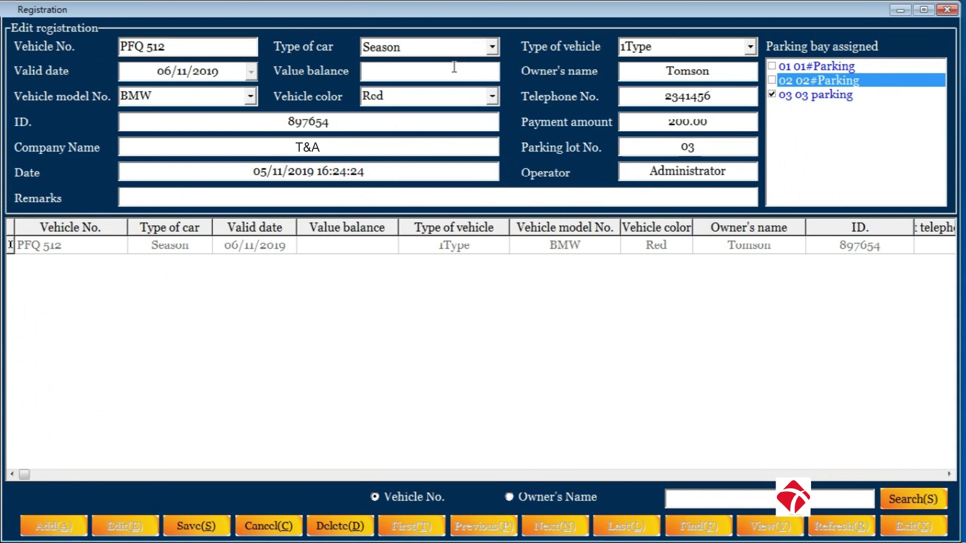
pyautogui.click(204, 528)
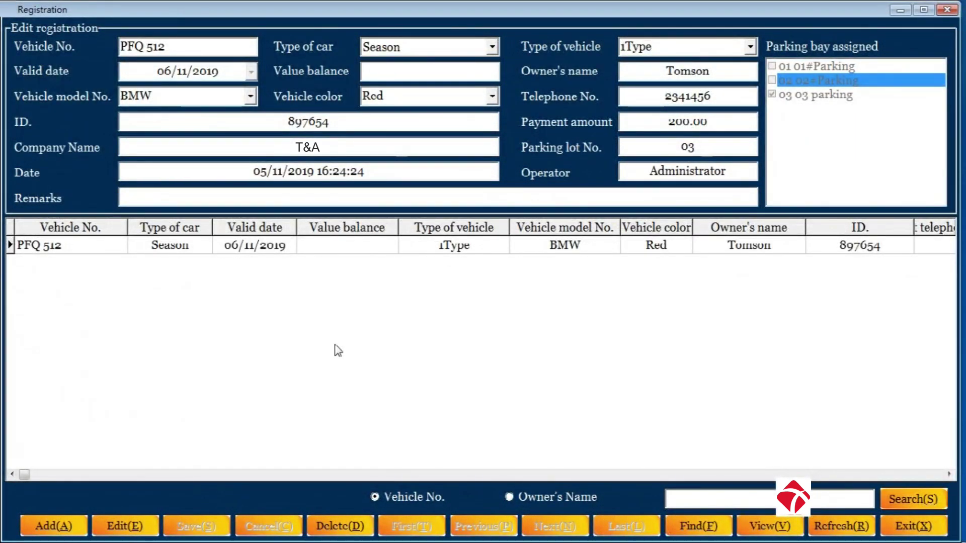
# - Search the registrations with the condition "and" for keyword Vehicle_No. equal to (=) 512
pyautogui.click(703, 534)
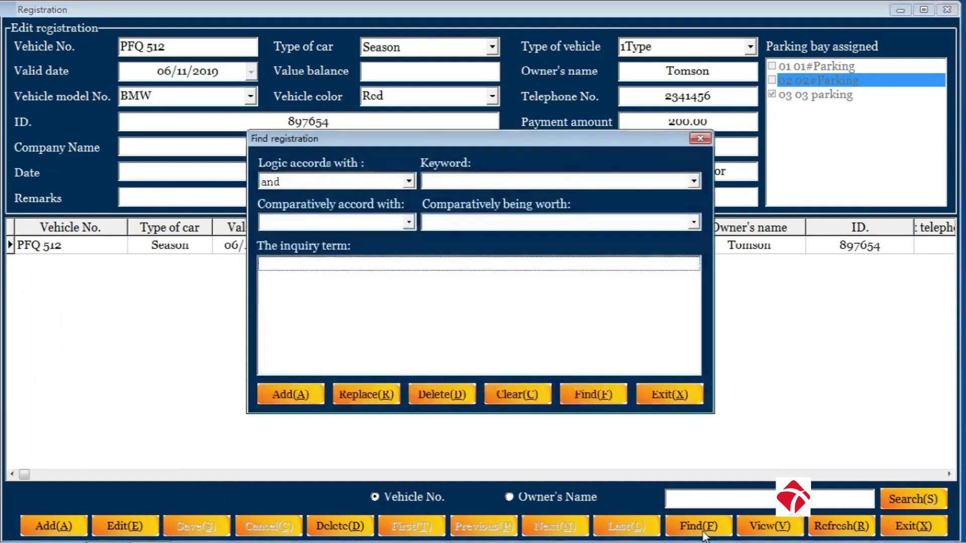
pyautogui.click(409, 181)
pyautogui.click(327, 196)
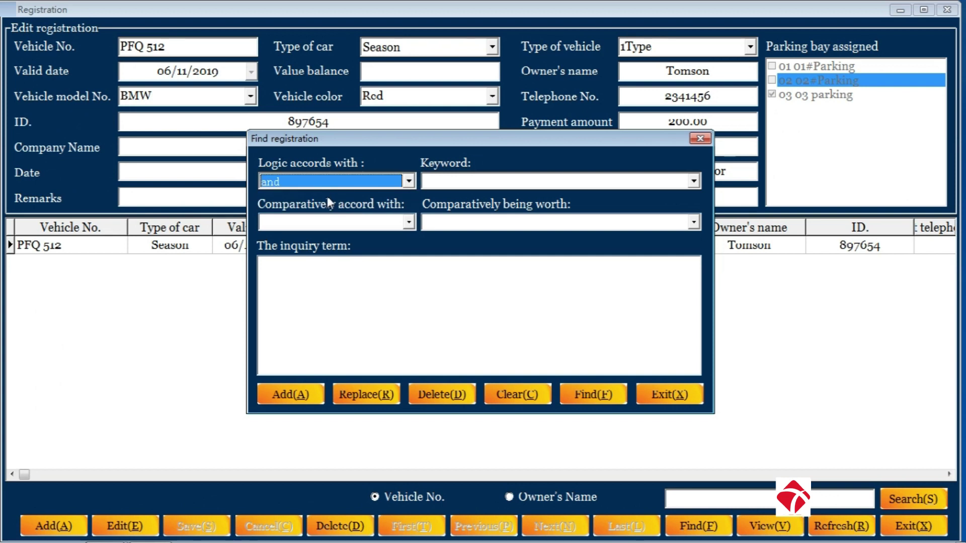
pyautogui.click(473, 183)
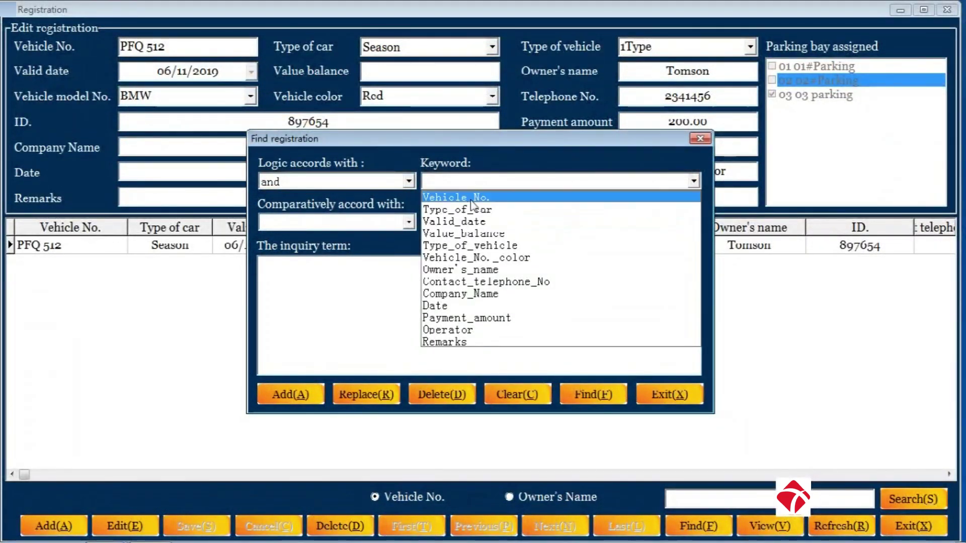
pyautogui.click(471, 197)
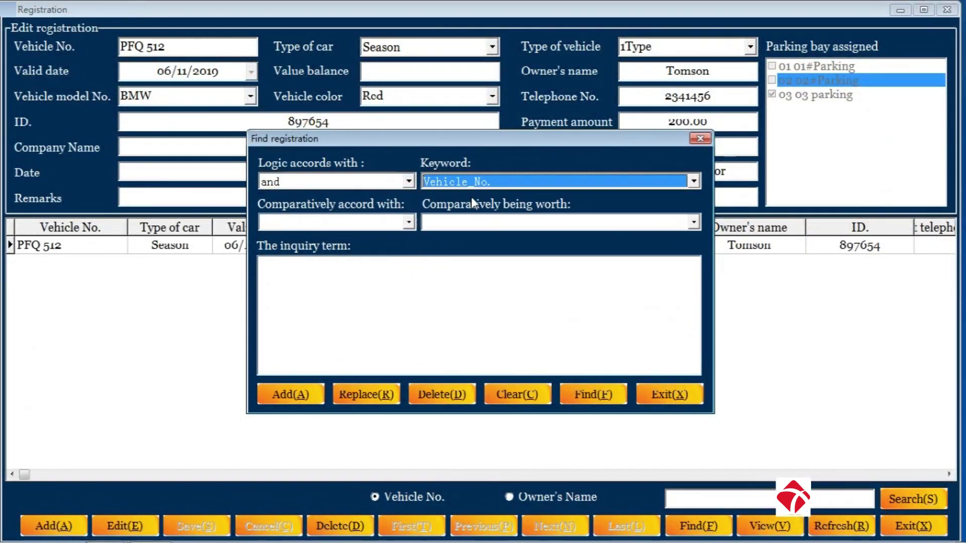
pyautogui.click(454, 223)
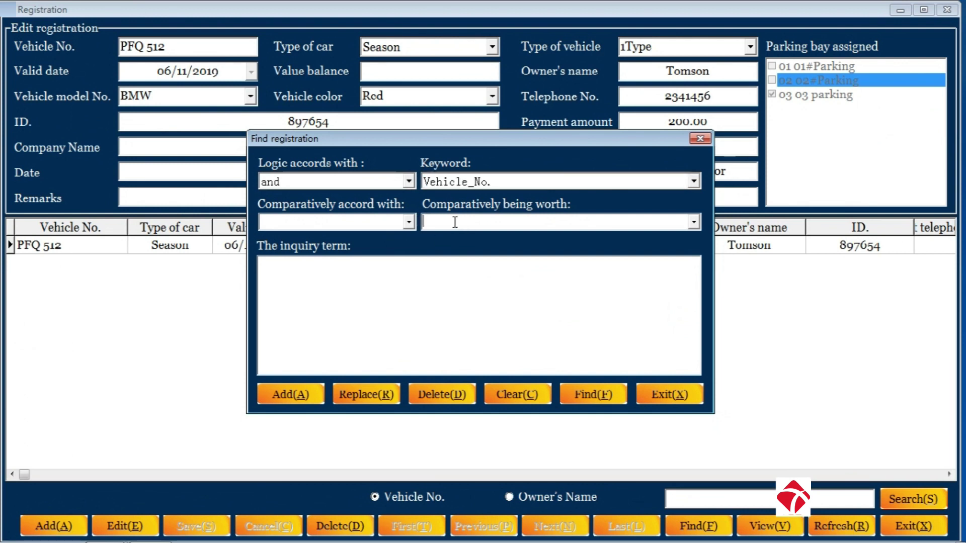
pyautogui.click(408, 222)
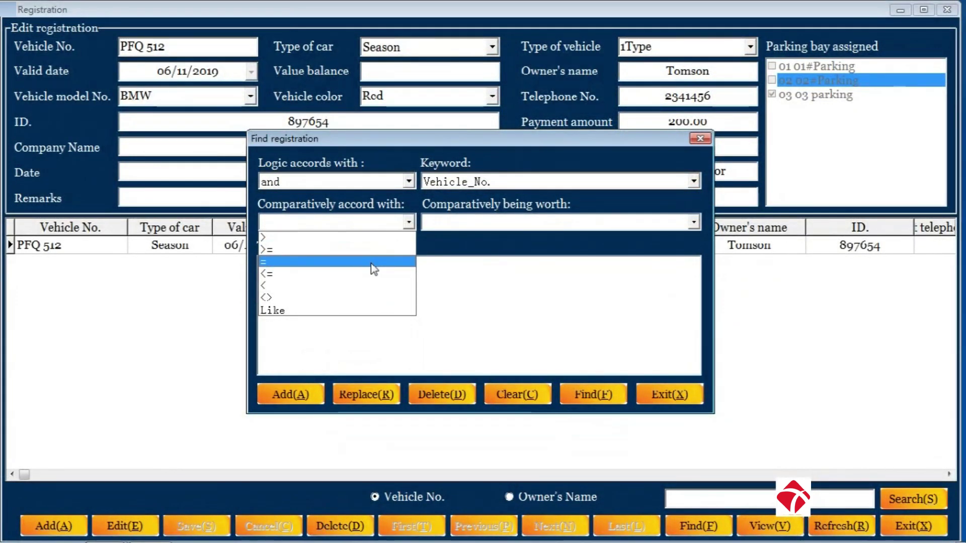
pyautogui.click(374, 262)
pyautogui.click(471, 226)
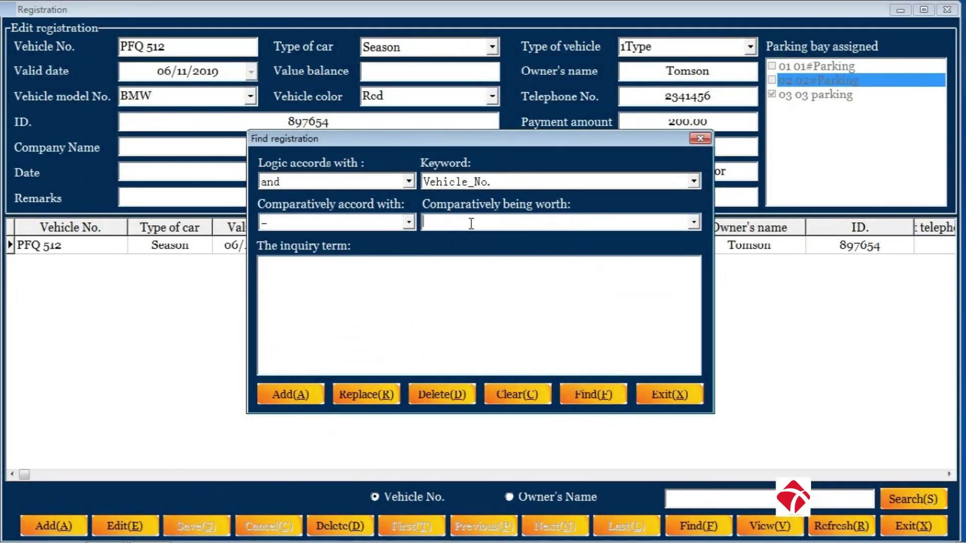
pyautogui.write('512')
pyautogui.click(585, 396)
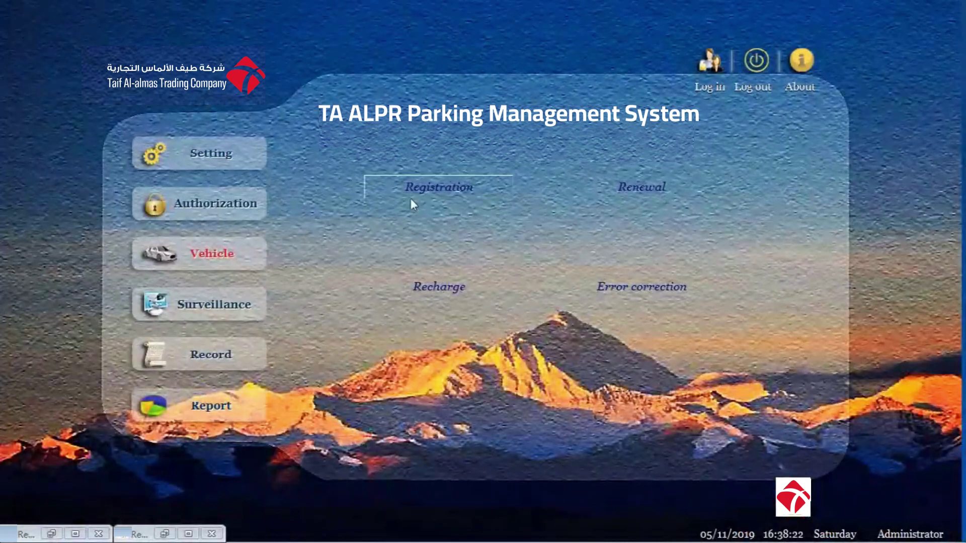
# - Open the vehicle registration list again from the Vehicle section of the parking system's main screen
pyautogui.click(417, 196)
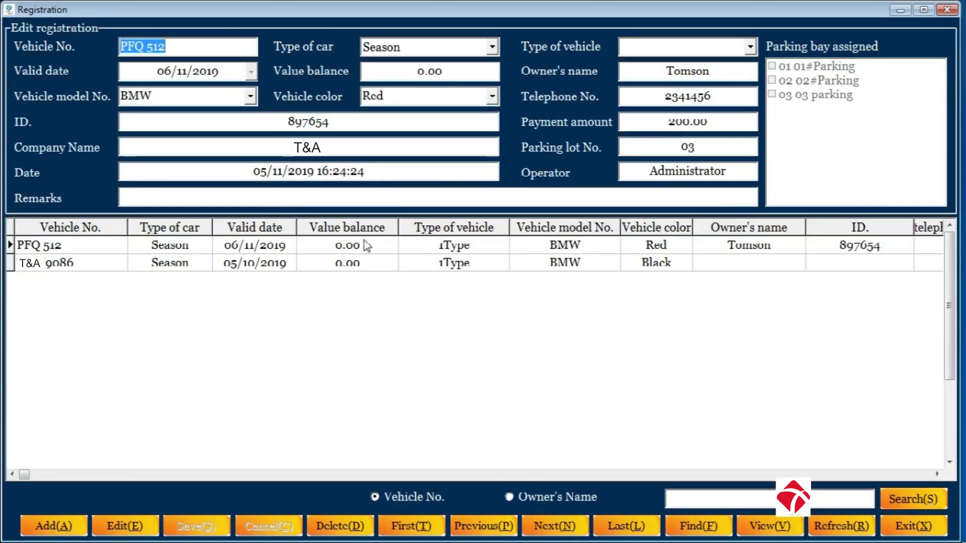
# - Preview the printable registration report for PFQ 512 at 84% zoom, check its print settings without printing, and close the preview
pyautogui.click(51, 250)
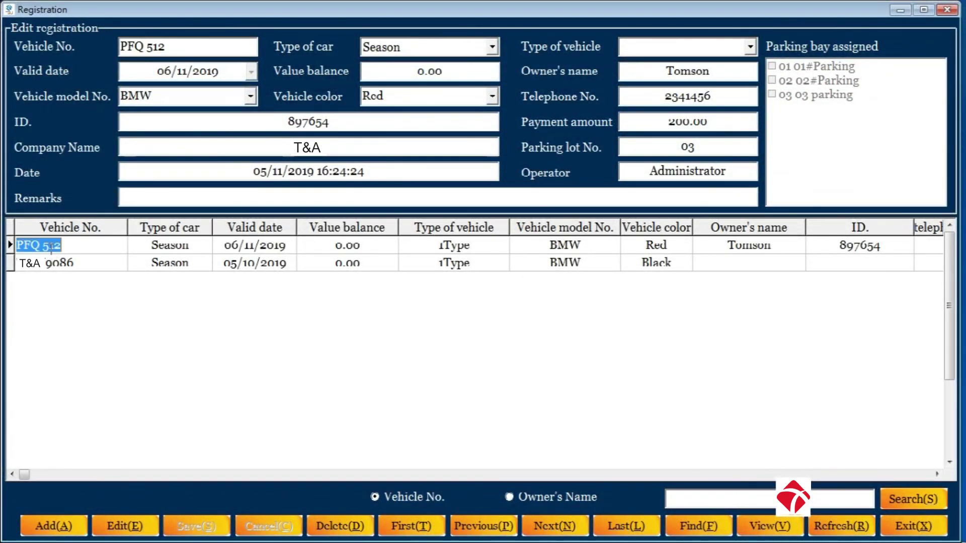
pyautogui.click(779, 531)
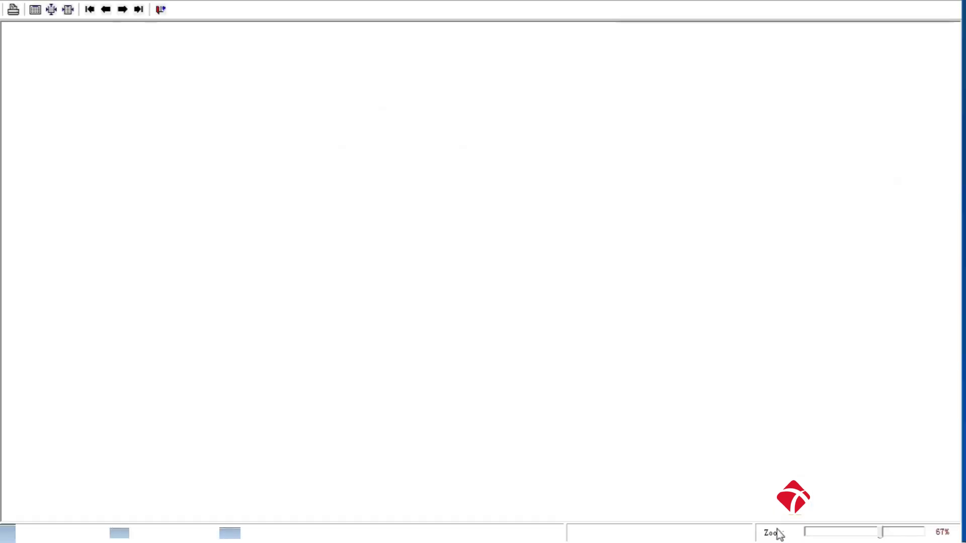
pyautogui.moveTo(884, 537); pyautogui.dragTo(906, 536)
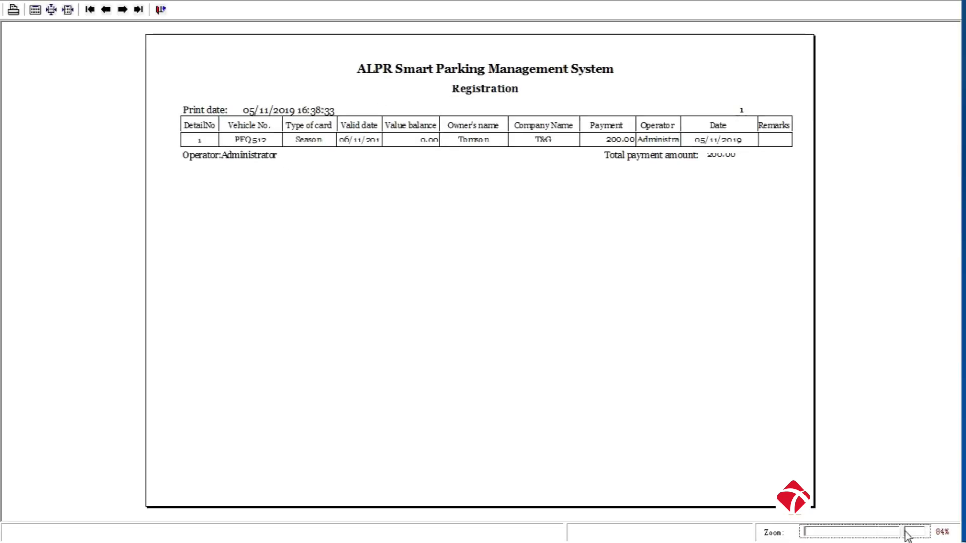
pyautogui.click(14, 11)
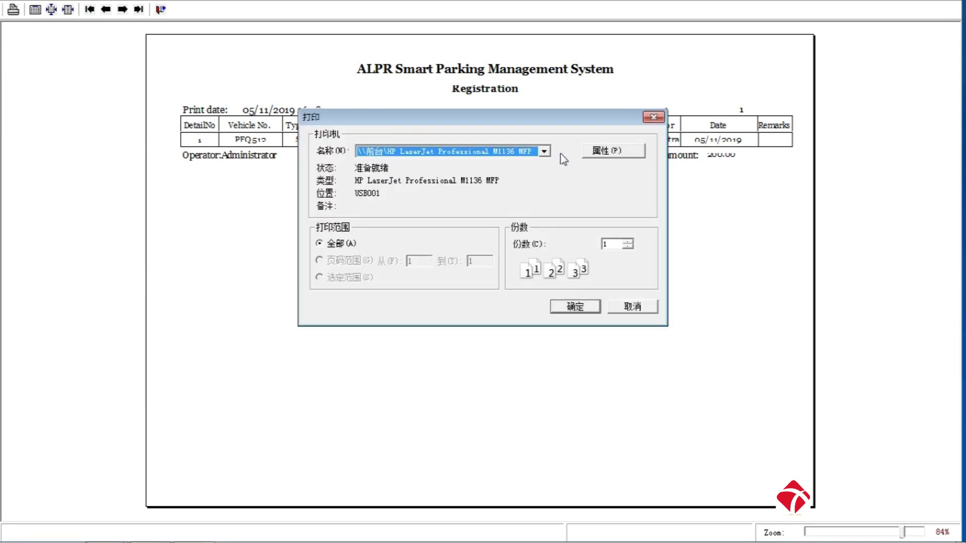
pyautogui.click(654, 117)
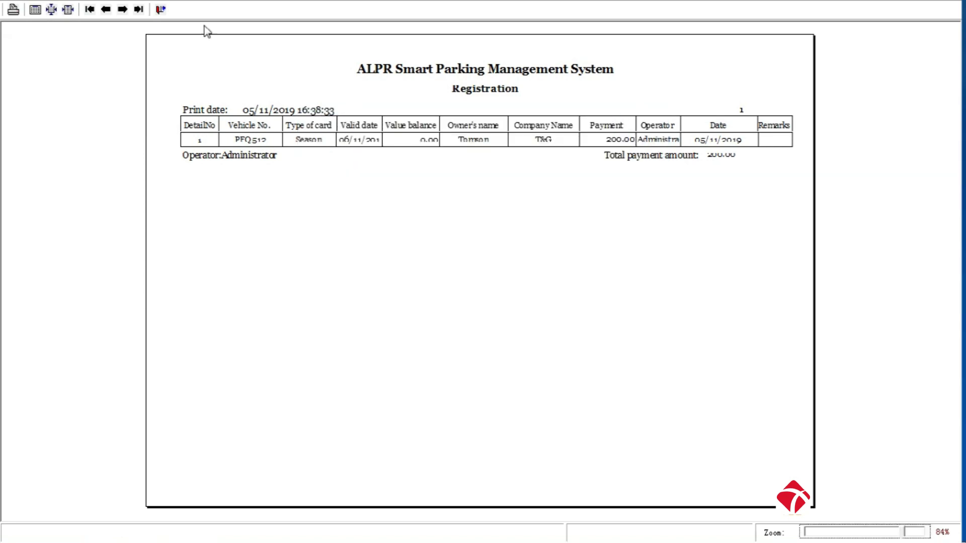
pyautogui.click(160, 10)
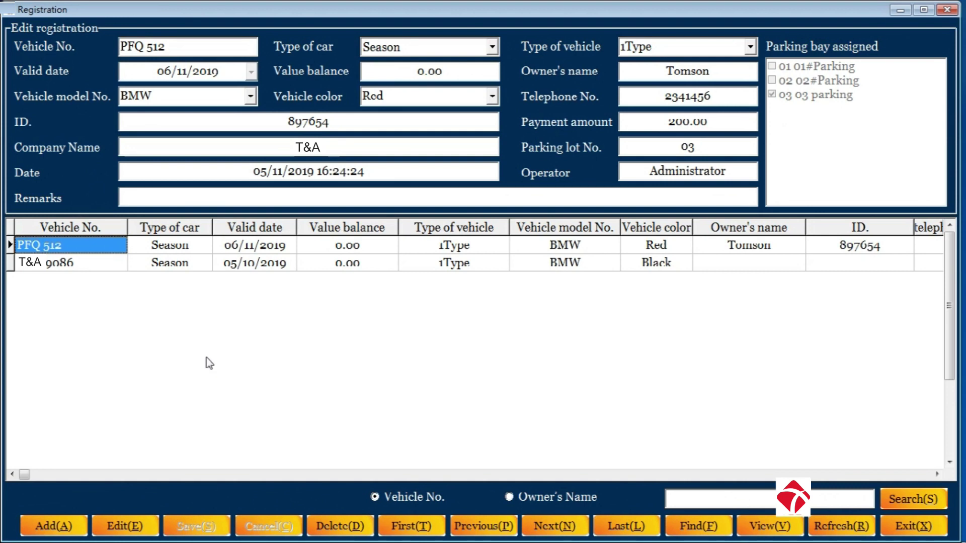
# - Copy the vehicle number of the black BMW registration ending in 9086
pyautogui.click(80, 266)
pyautogui.moveTo(189, 45); pyautogui.dragTo(125, 43)
pyautogui.rightClick(127, 42)
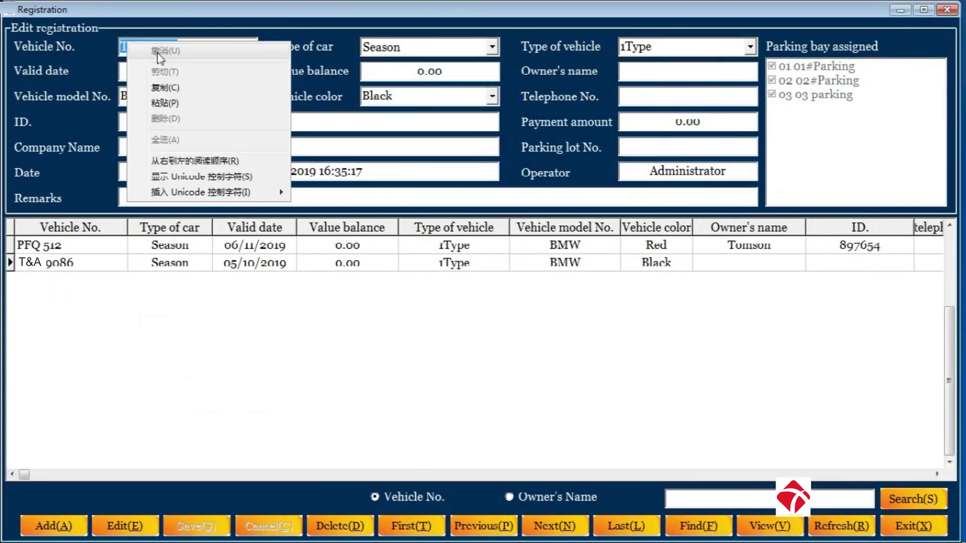
pyautogui.click(159, 90)
pyautogui.click(259, 377)
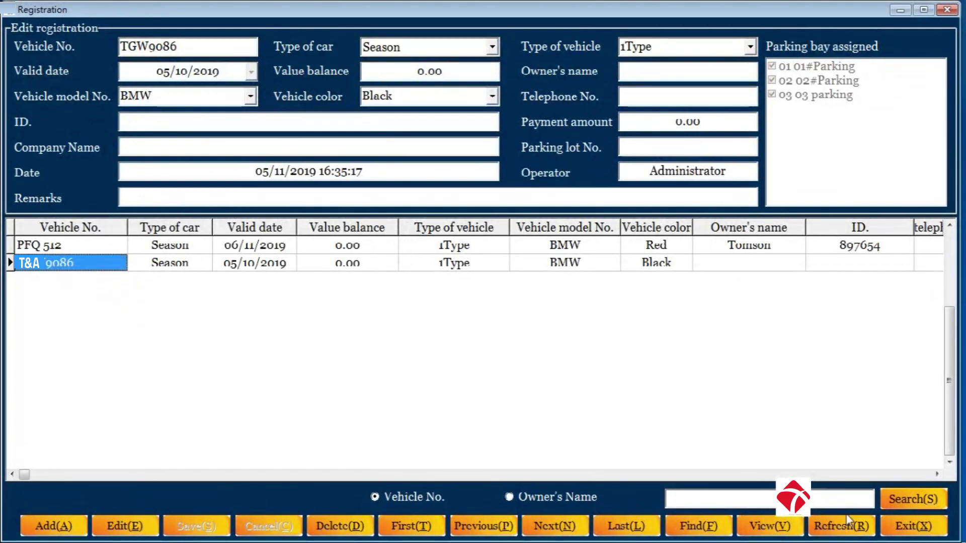
pyautogui.click(905, 532)
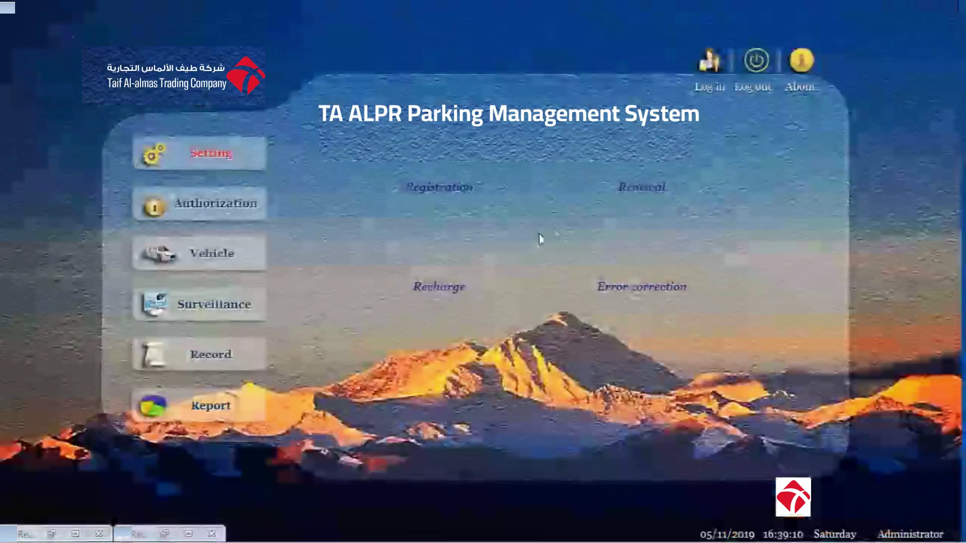
pyautogui.click(633, 193)
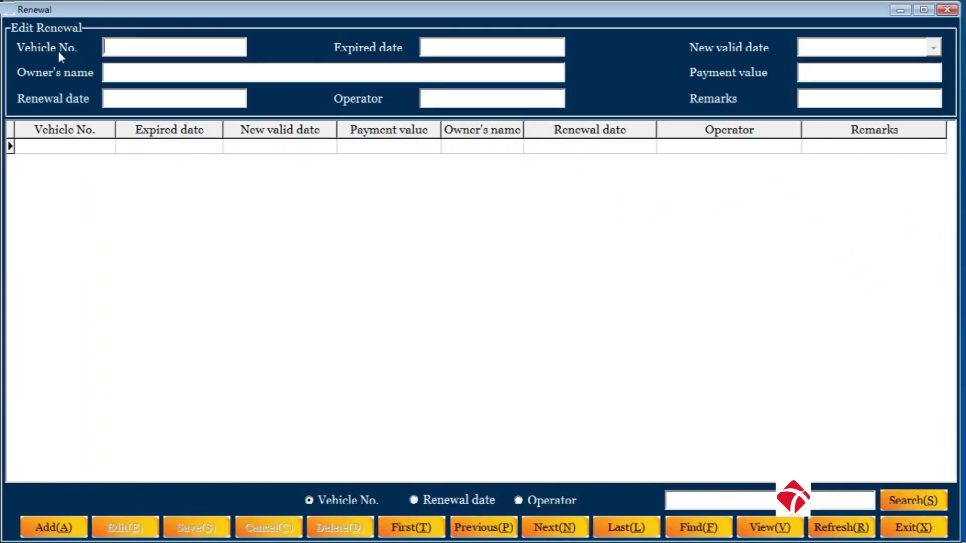
pyautogui.click(54, 527)
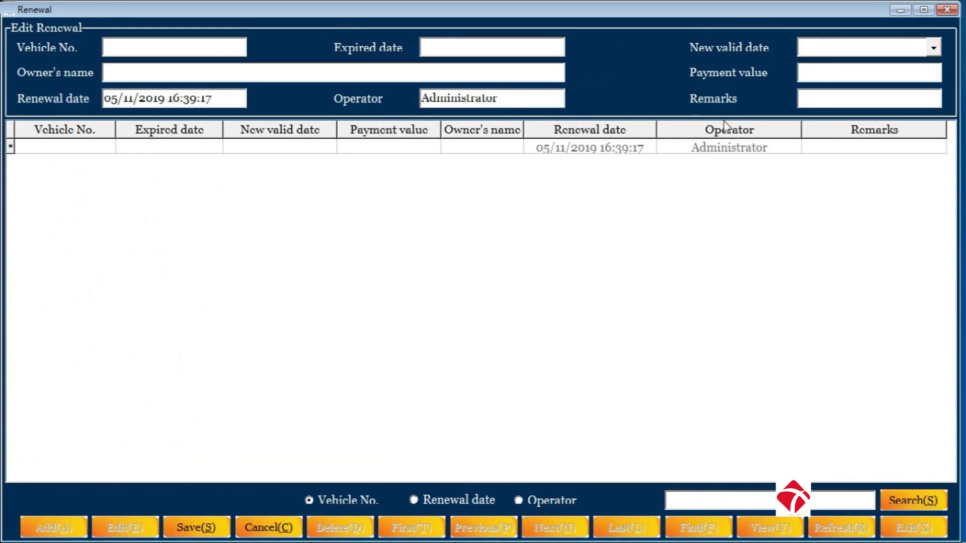
pyautogui.click(164, 45)
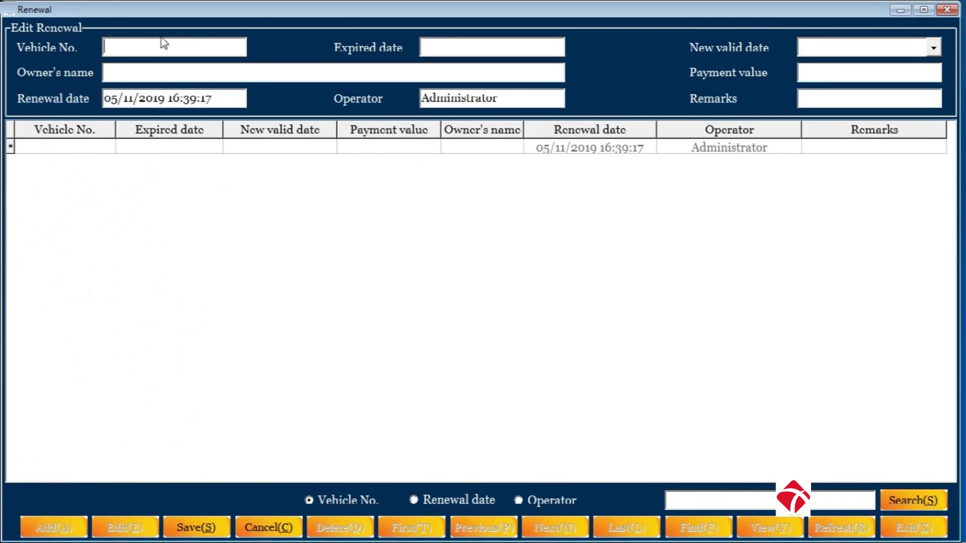
pyautogui.rightClick(117, 47)
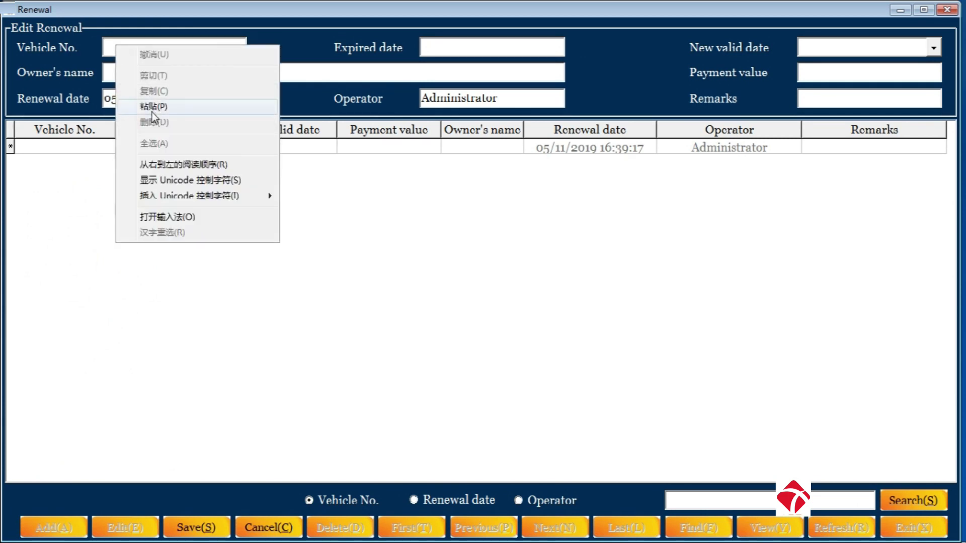
pyautogui.click(151, 104)
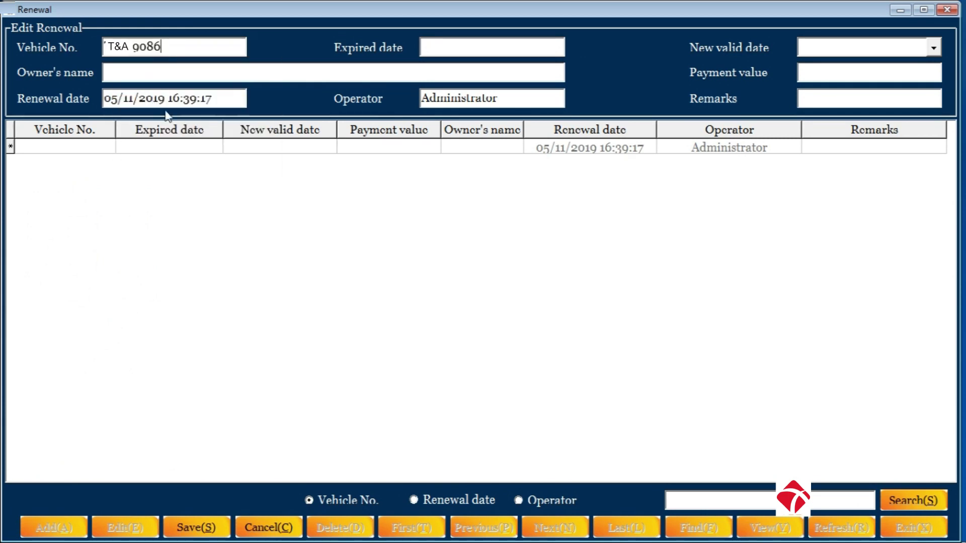
pyautogui.click(222, 73)
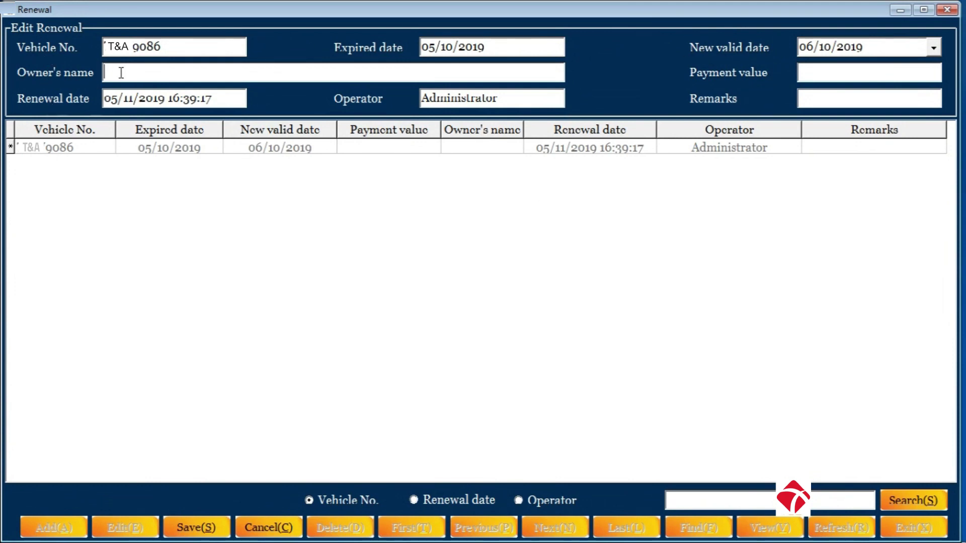
pyautogui.click(187, 531)
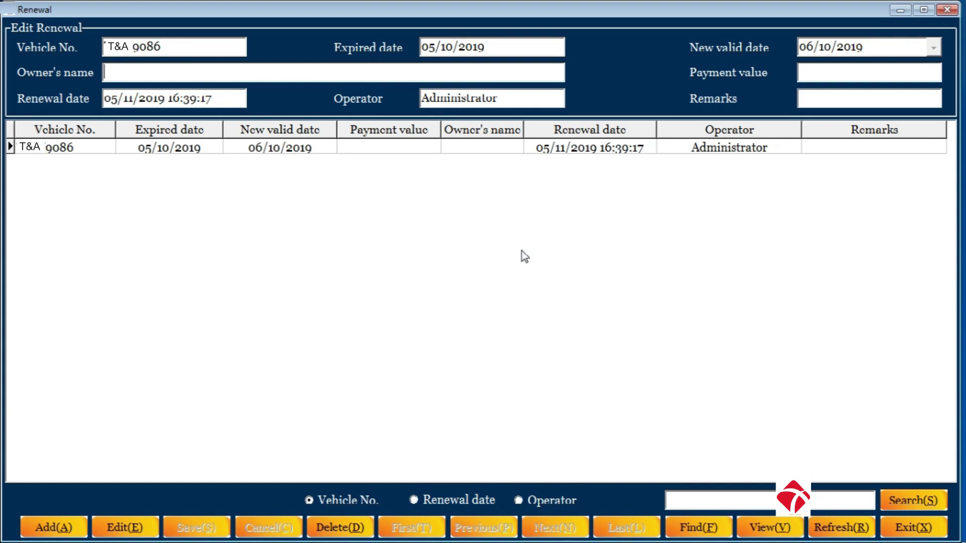
# - Reopen the T&A 9086 renewal record for editing and save it again without changing its new valid date
pyautogui.click(125, 533)
pyautogui.doubleClick(55, 146)
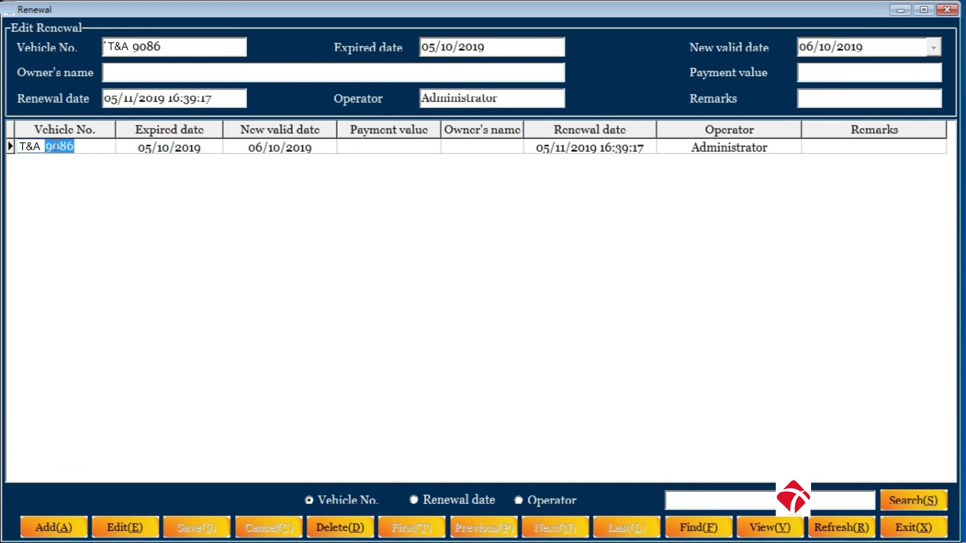
pyautogui.click(132, 537)
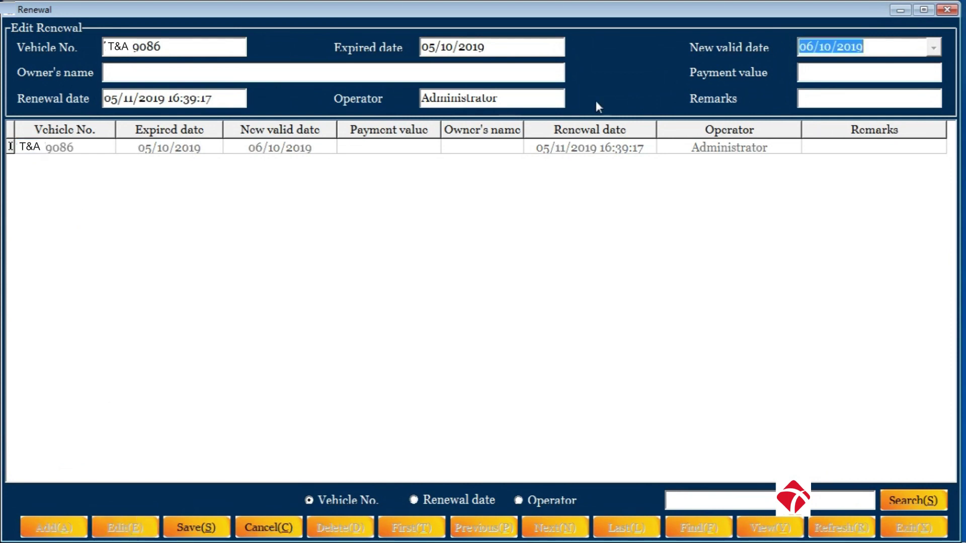
pyautogui.click(935, 47)
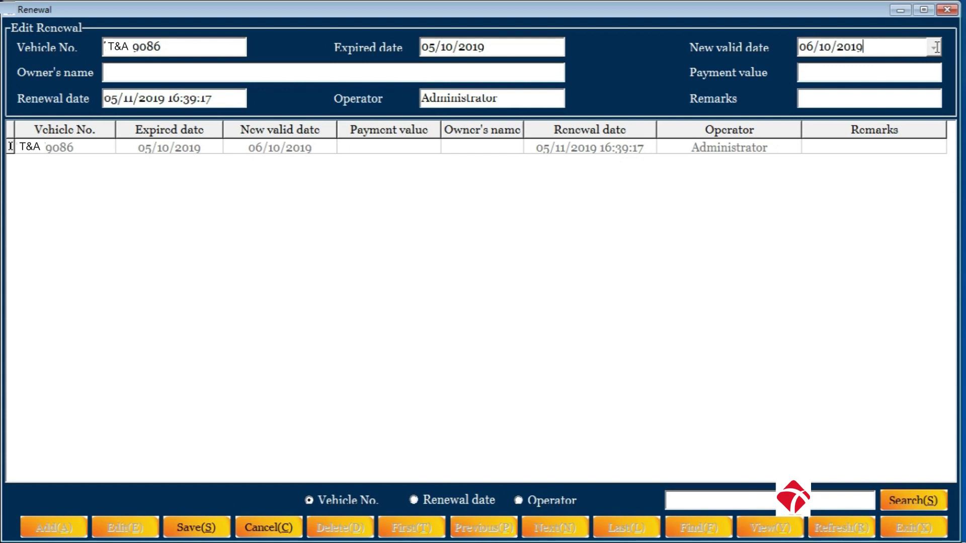
pyautogui.click(198, 528)
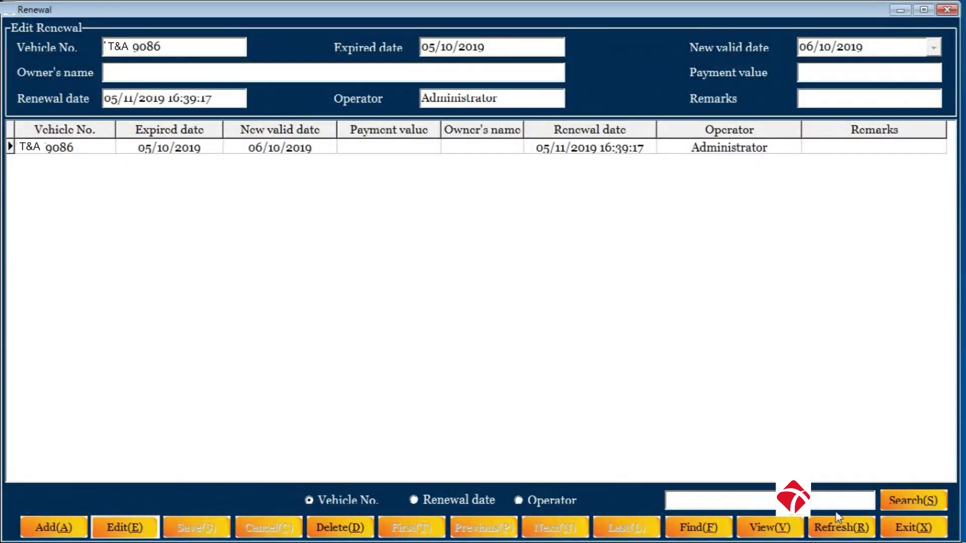
# - Preview the printable renewal report, close it, and return to the parking system's main screen
pyautogui.click(769, 528)
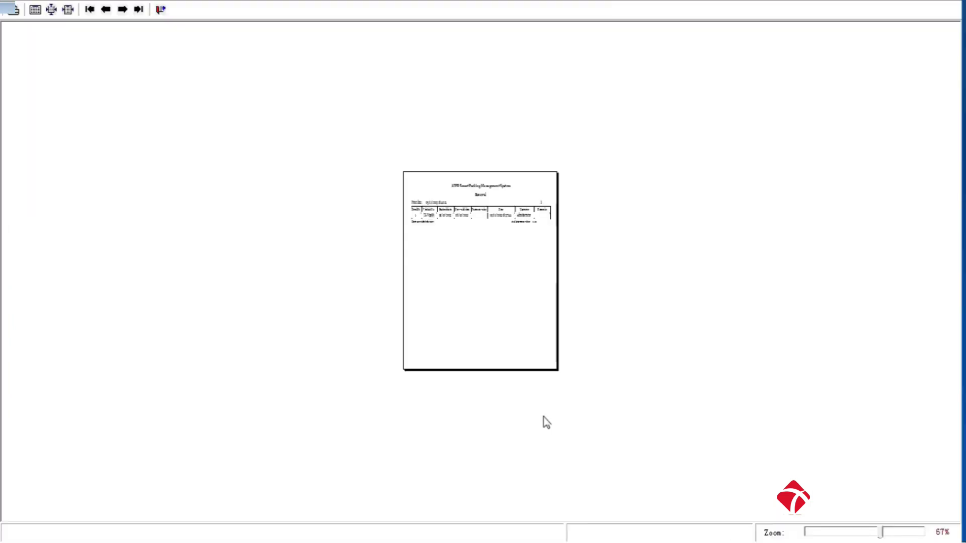
pyautogui.click(160, 9)
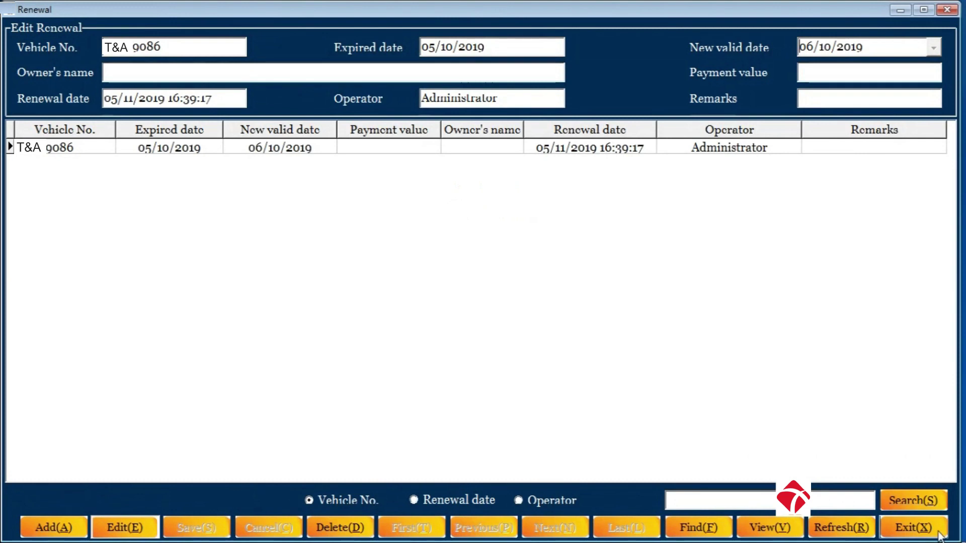
pyautogui.click(921, 535)
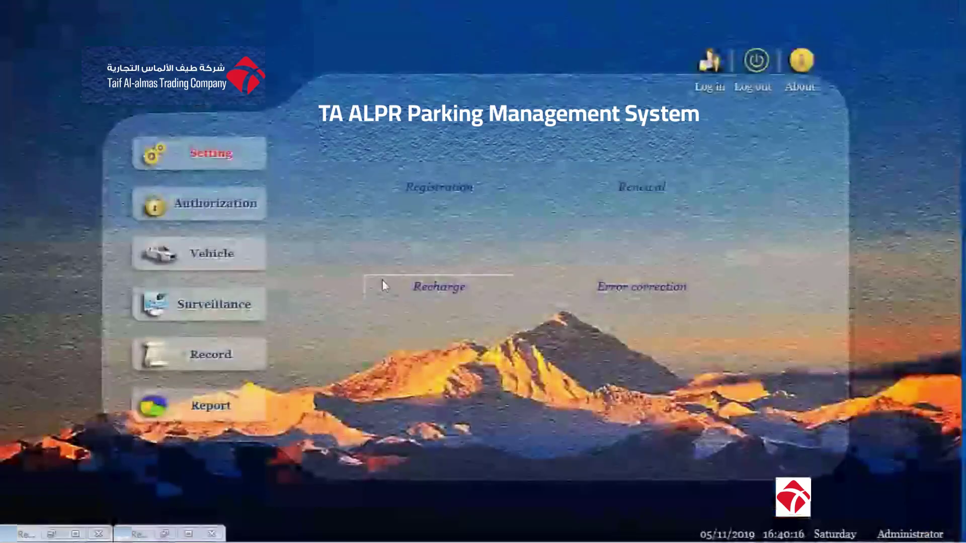
# - Look at the vehicle recharge records and close them again
pyautogui.click(436, 289)
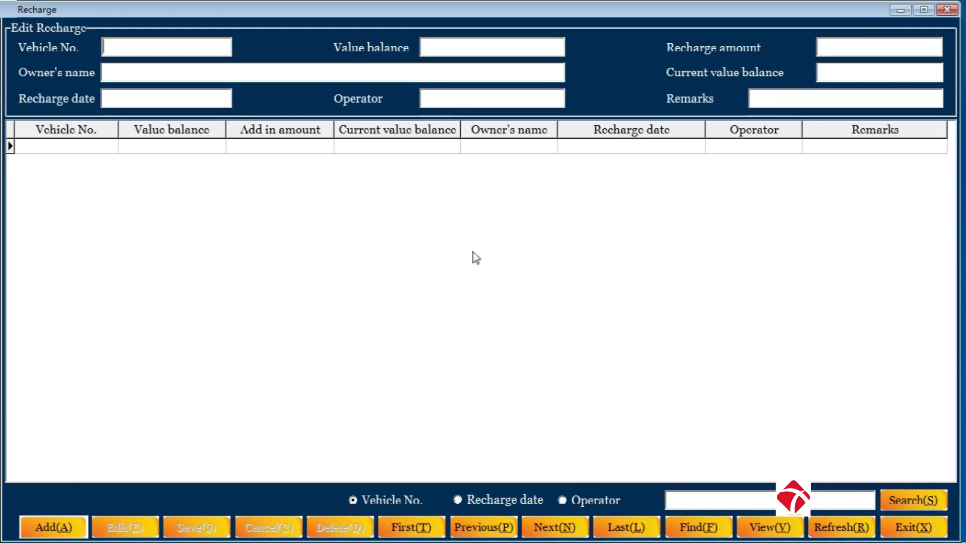
pyautogui.click(946, 10)
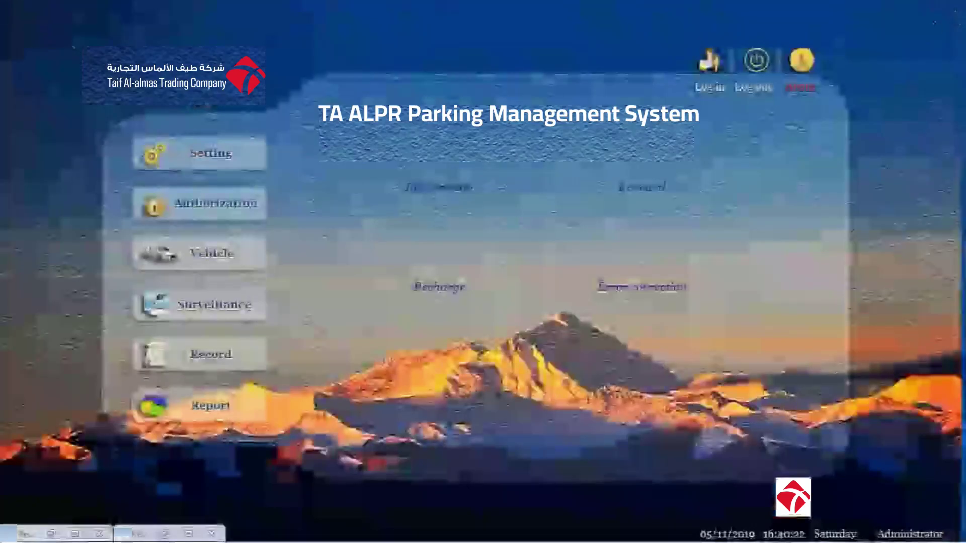
pyautogui.click(445, 194)
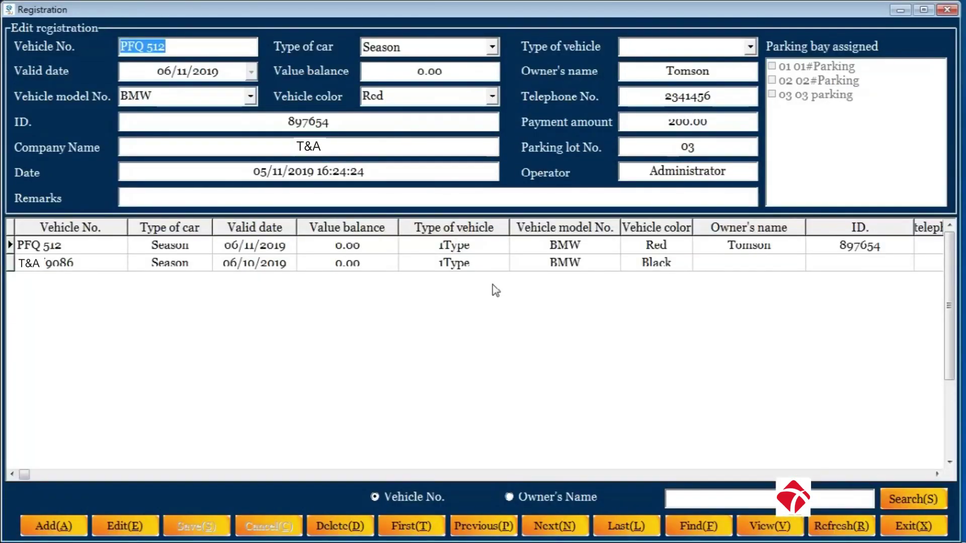
pyautogui.click(226, 380)
pyautogui.hotkey('alt', 'a')
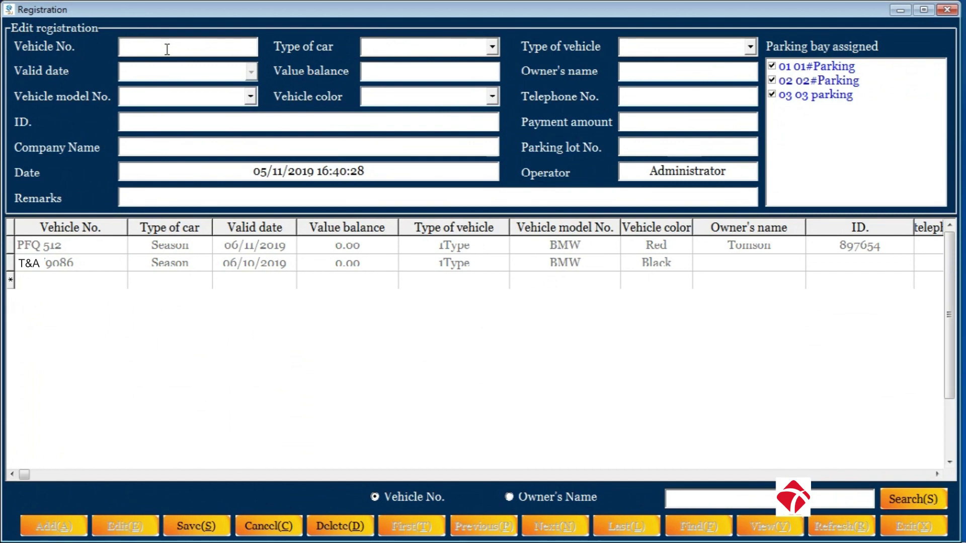
pyautogui.write('WIQ2378')
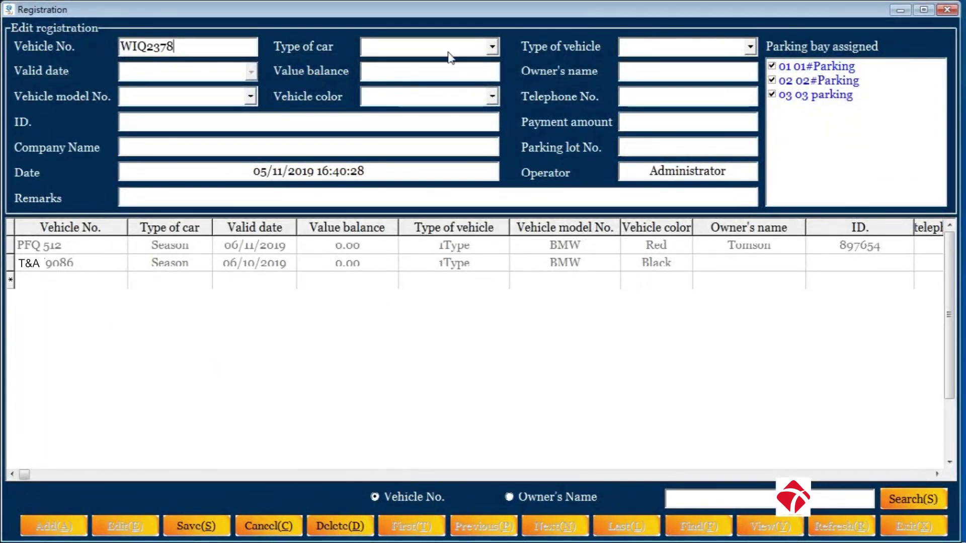
pyautogui.click(492, 48)
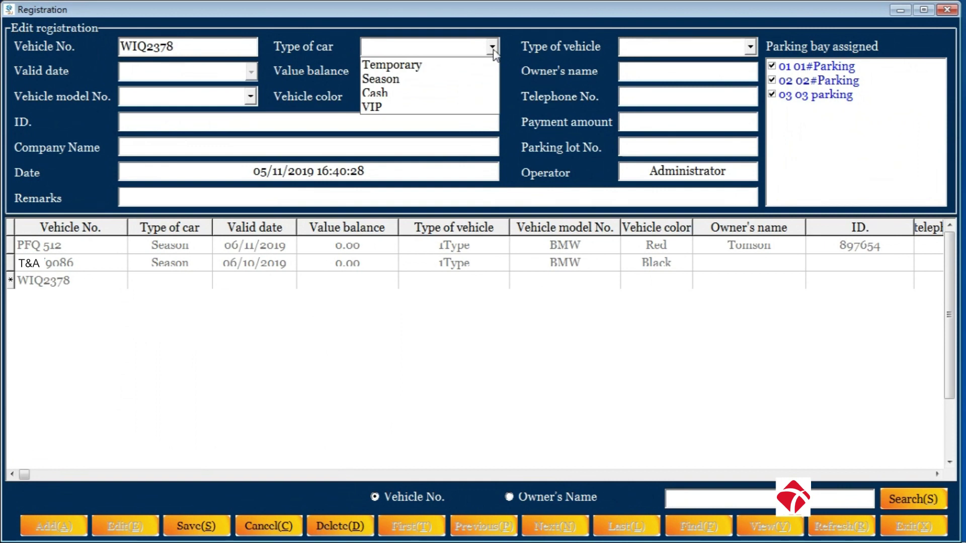
pyautogui.click(381, 97)
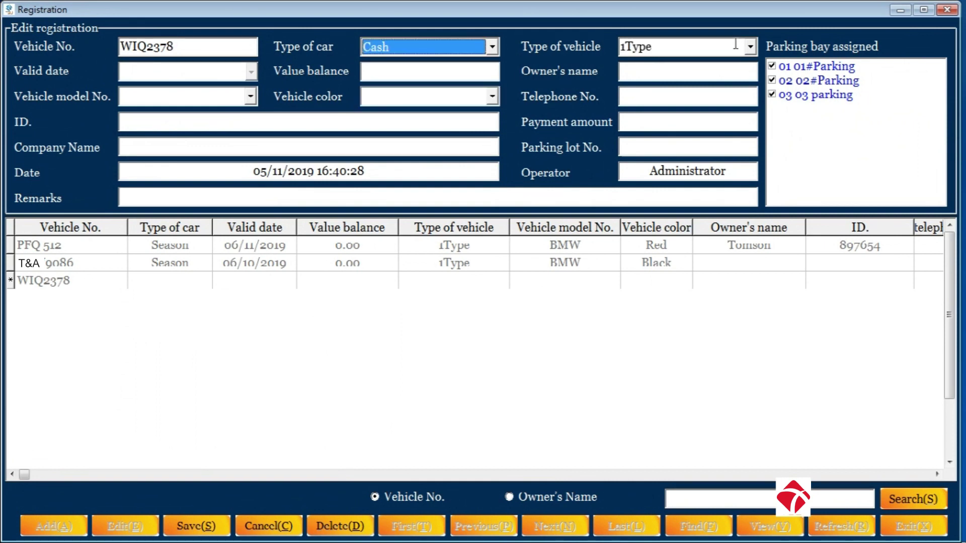
pyautogui.click(750, 48)
pyautogui.click(671, 94)
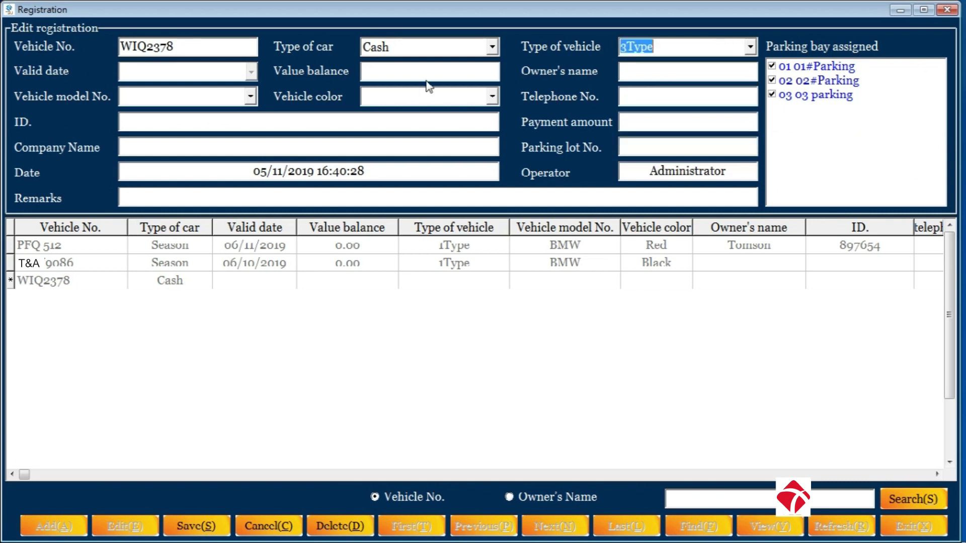
pyautogui.click(417, 72)
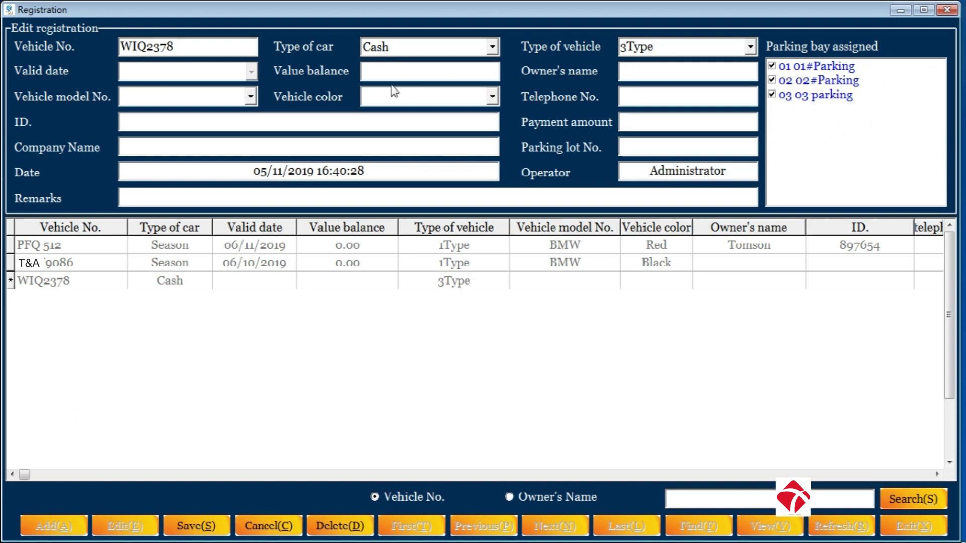
pyautogui.click(665, 79)
pyautogui.write('Amy')
pyautogui.click(220, 73)
pyautogui.click(168, 94)
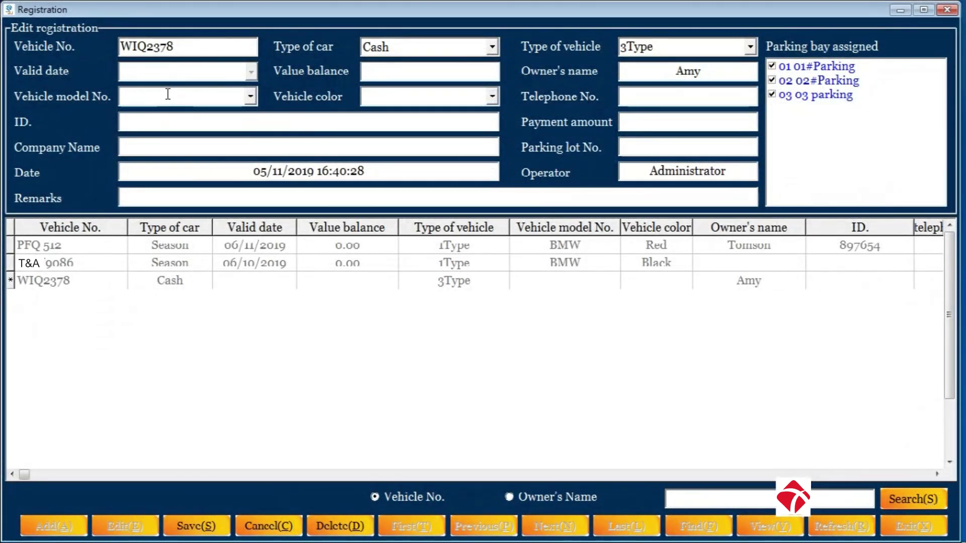
pyautogui.write('Honda')
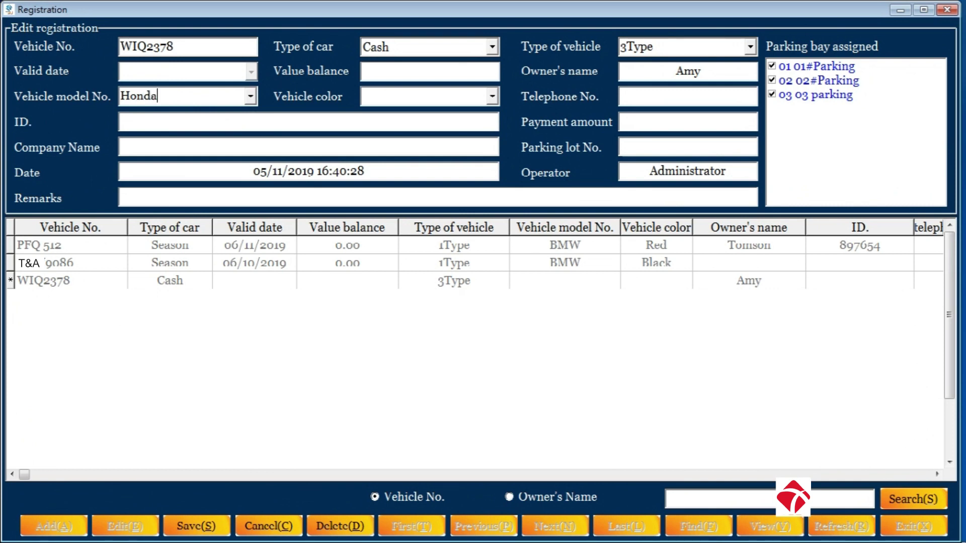
pyautogui.click(402, 95)
pyautogui.click(492, 96)
pyautogui.click(397, 128)
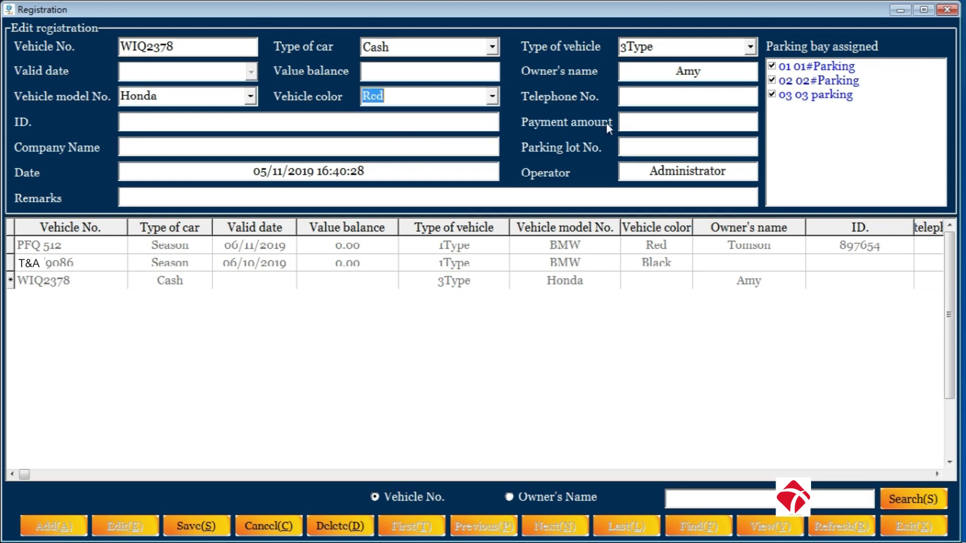
pyautogui.click(646, 98)
pyautogui.click(647, 125)
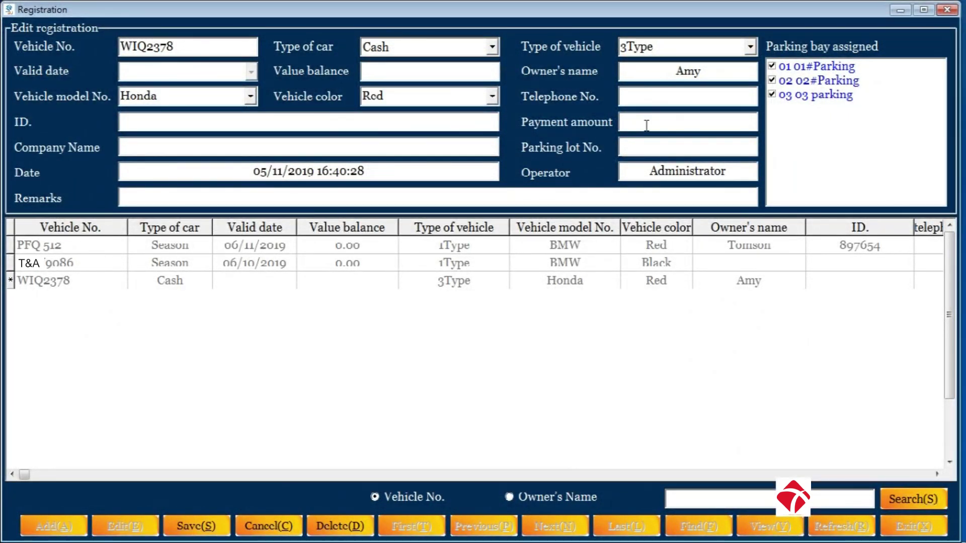
pyautogui.write('300')
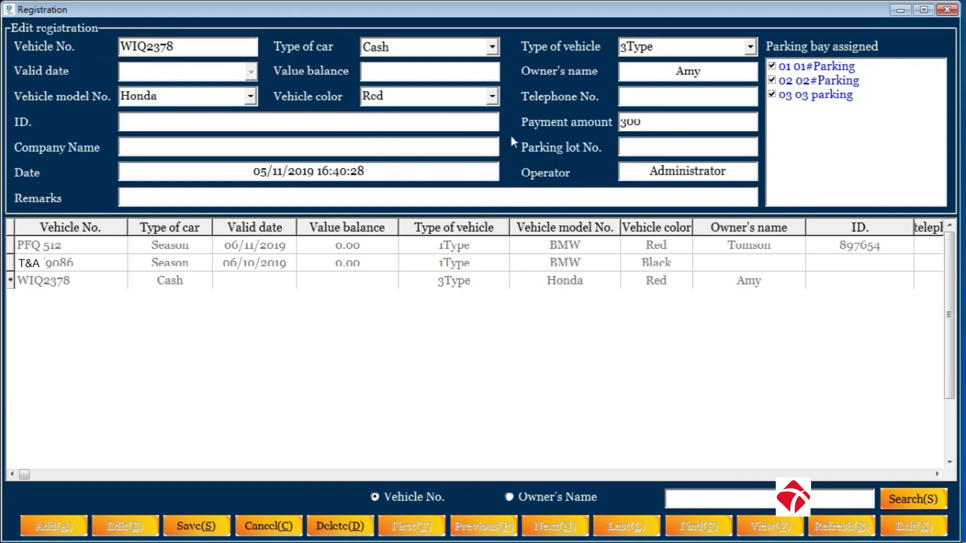
pyautogui.click(163, 152)
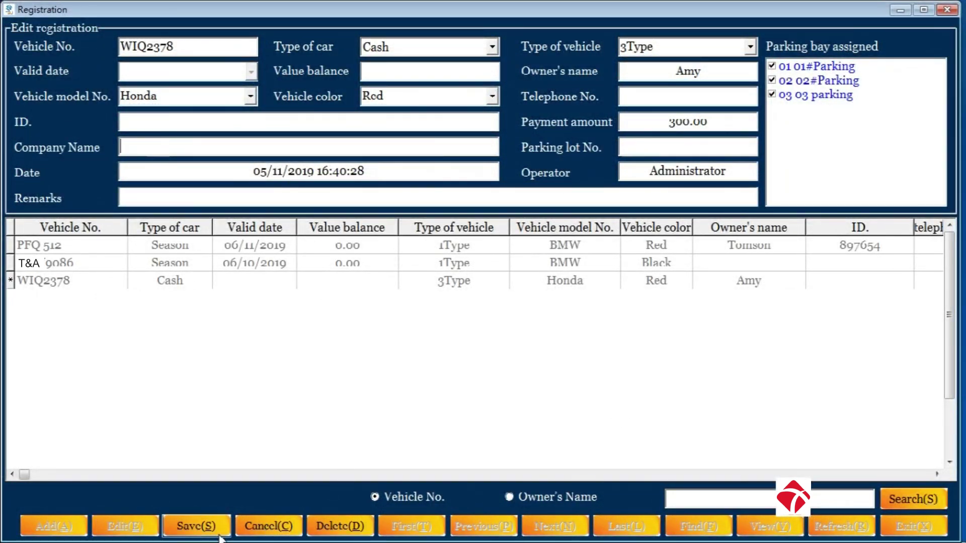
pyautogui.click(194, 528)
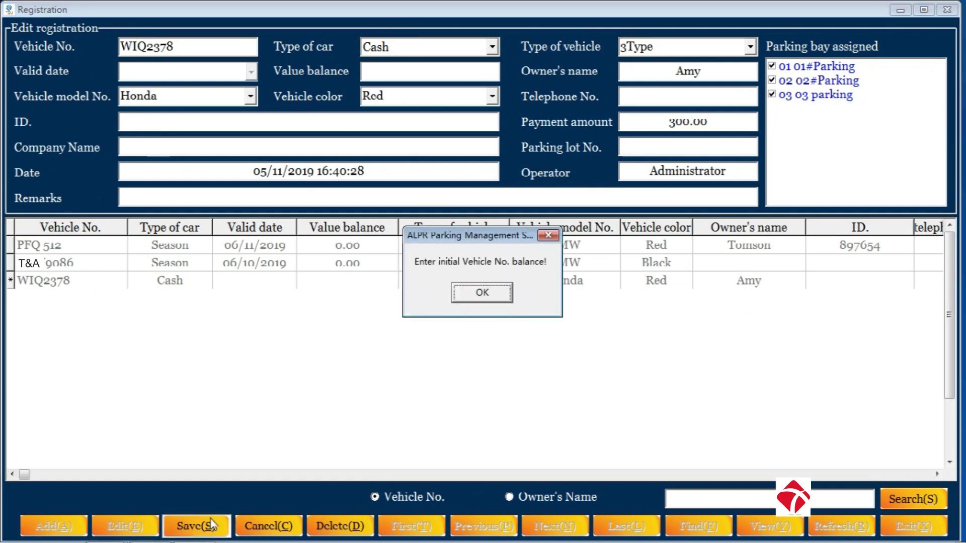
pyautogui.click(495, 297)
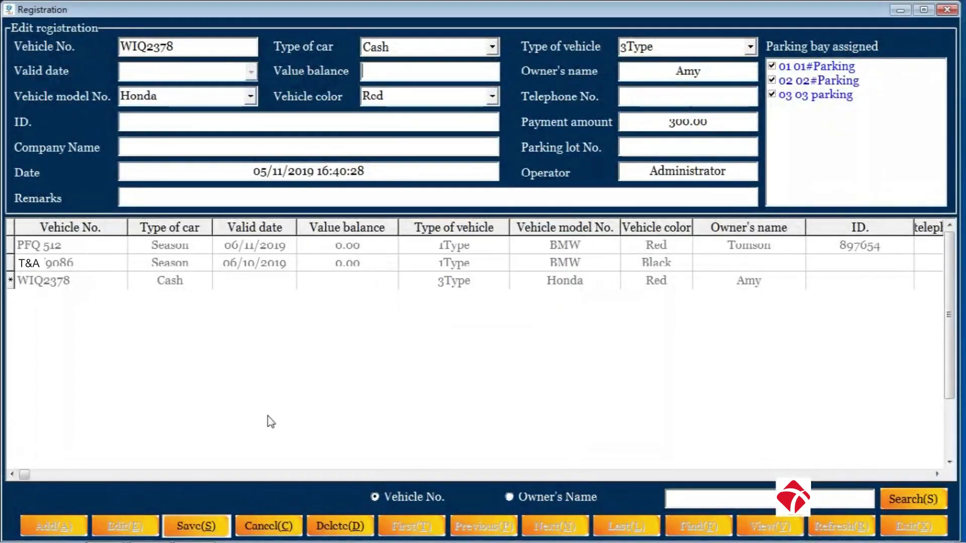
pyautogui.click(213, 532)
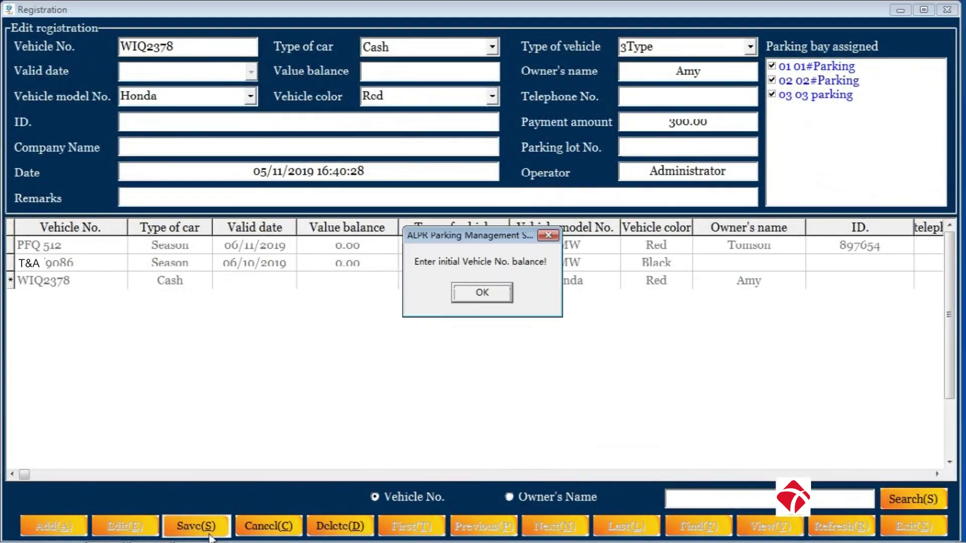
pyautogui.click(493, 301)
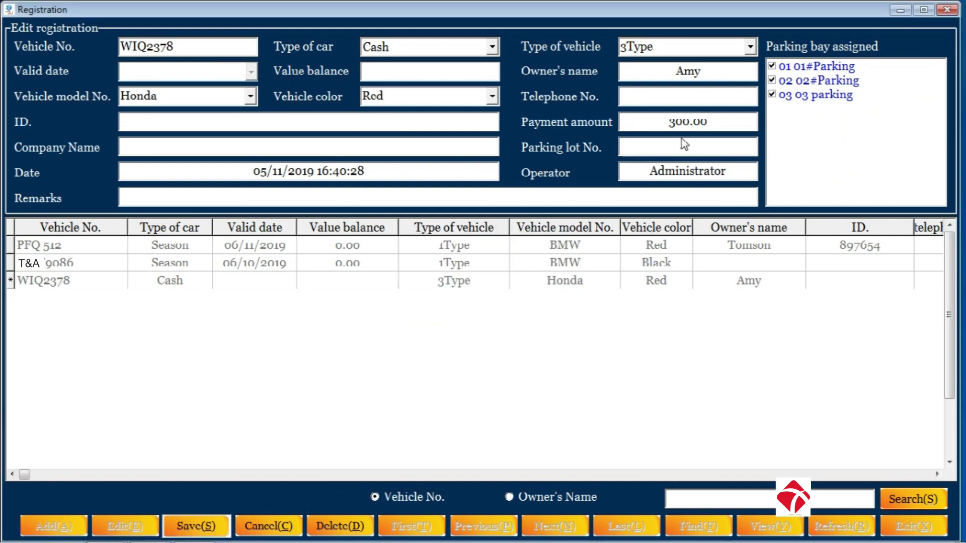
pyautogui.moveTo(681, 123); pyautogui.dragTo(614, 122)
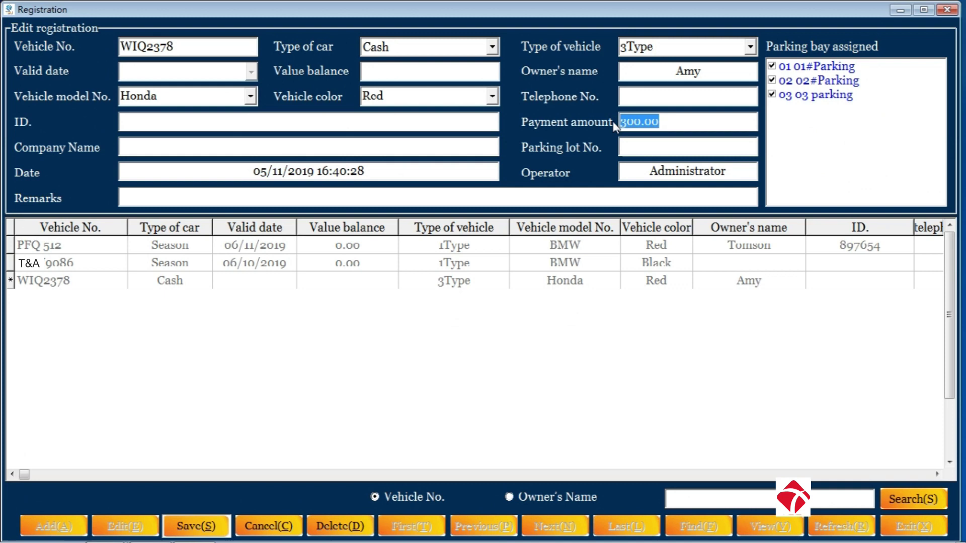
pyautogui.press('BackSpace')
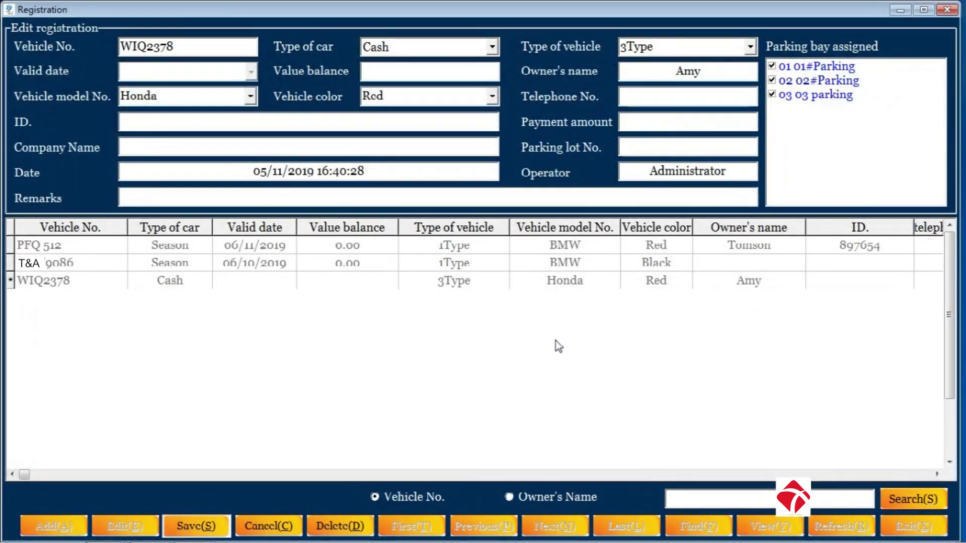
pyautogui.click(183, 528)
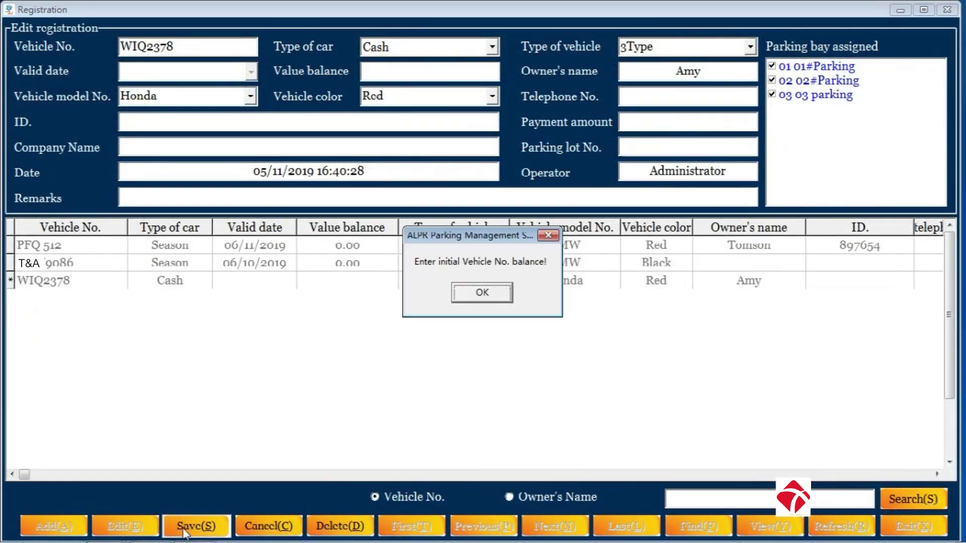
pyautogui.click(482, 294)
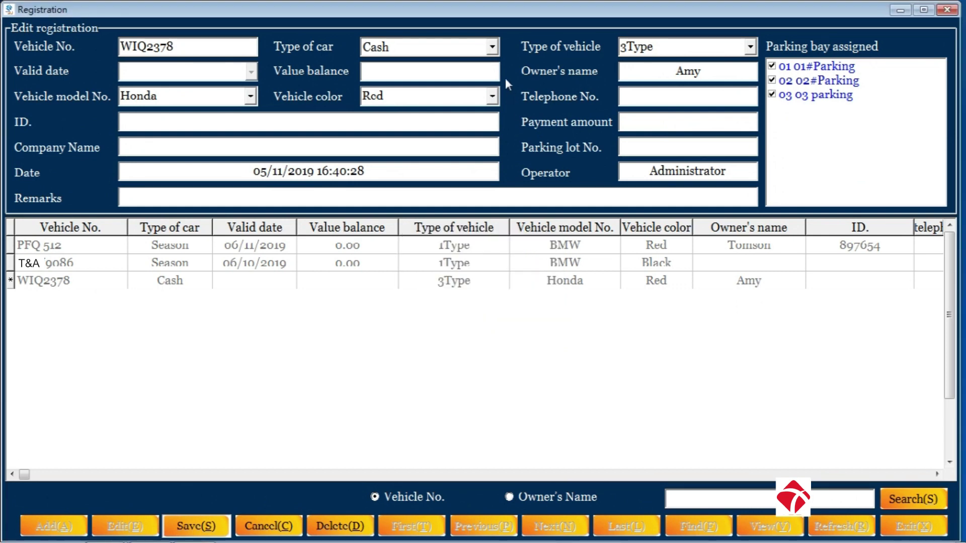
pyautogui.write('7')
pyautogui.click(662, 116)
pyautogui.write('300')
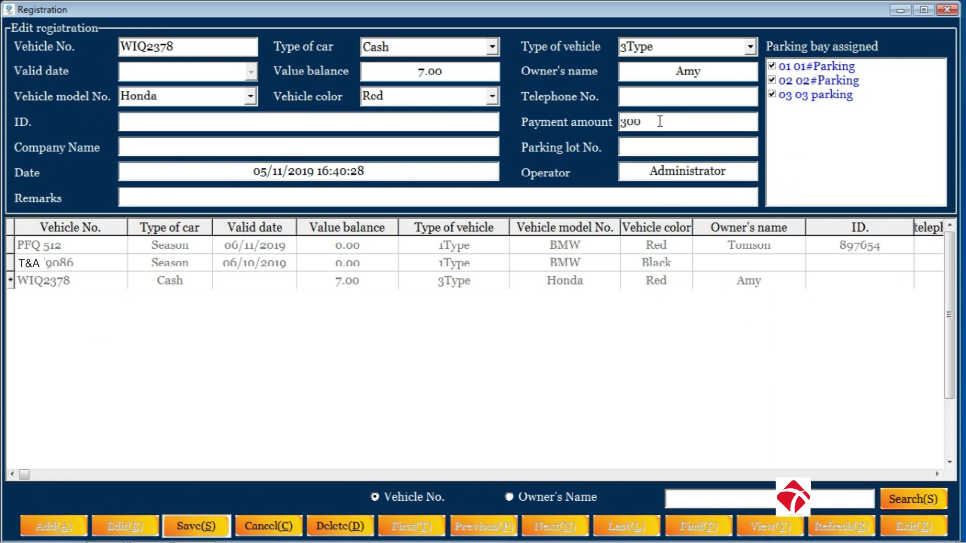
pyautogui.click(206, 529)
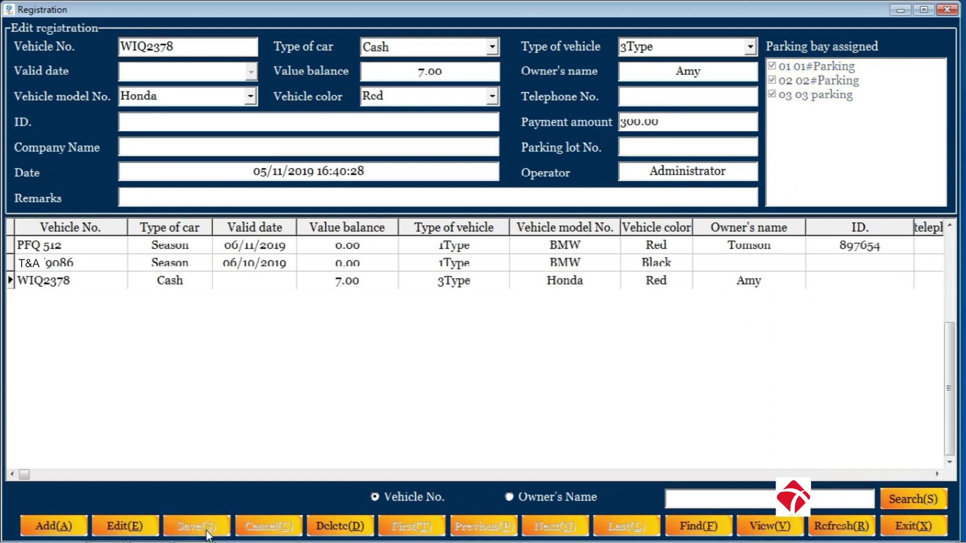
# - Copy the vehicle number WIQ2378 from its saved registration and return to the main screen
pyautogui.click(415, 75)
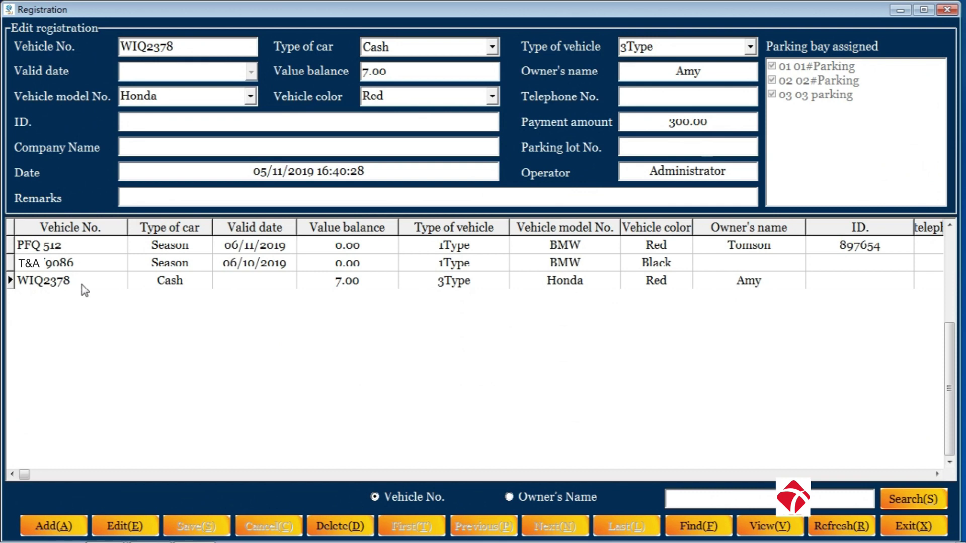
pyautogui.click(190, 45)
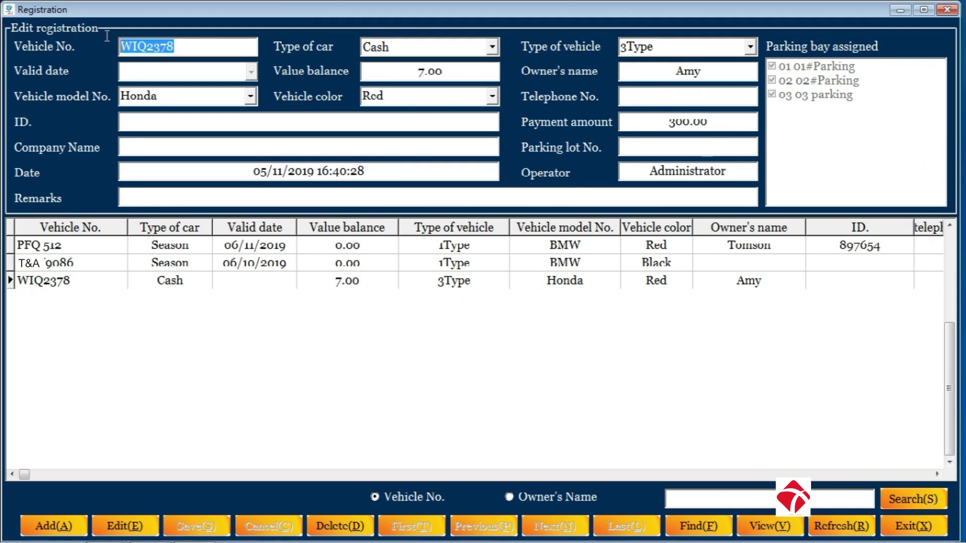
pyautogui.rightClick(140, 44)
pyautogui.click(160, 90)
pyautogui.click(900, 523)
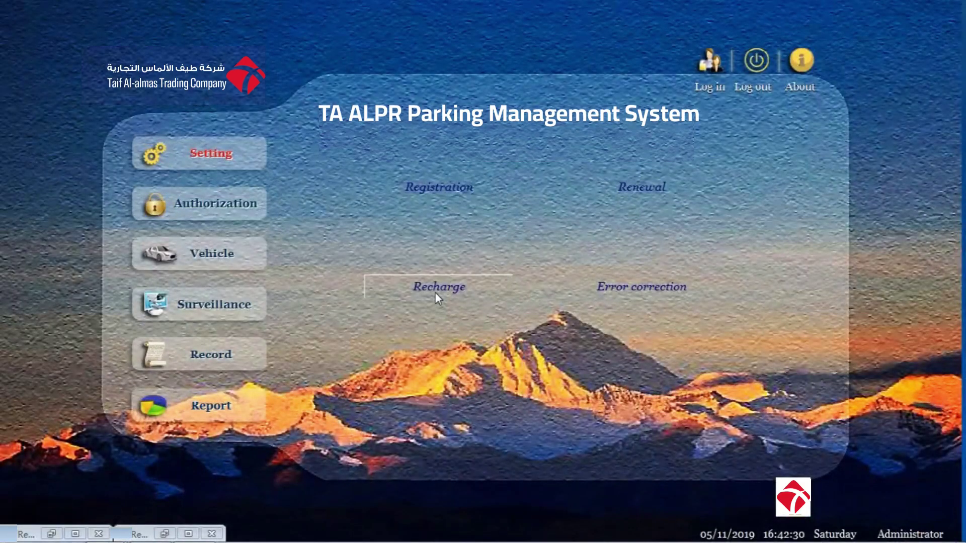
pyautogui.click(449, 282)
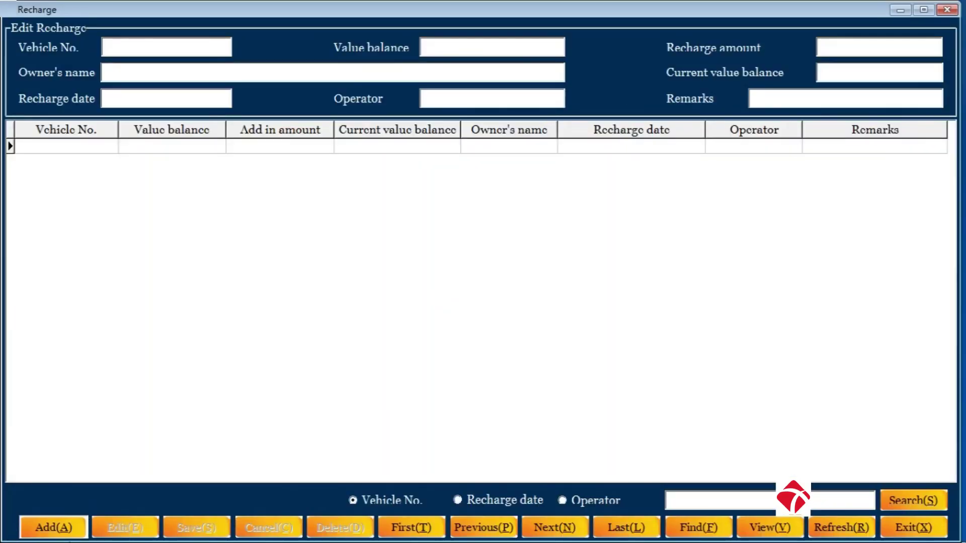
pyautogui.click(55, 528)
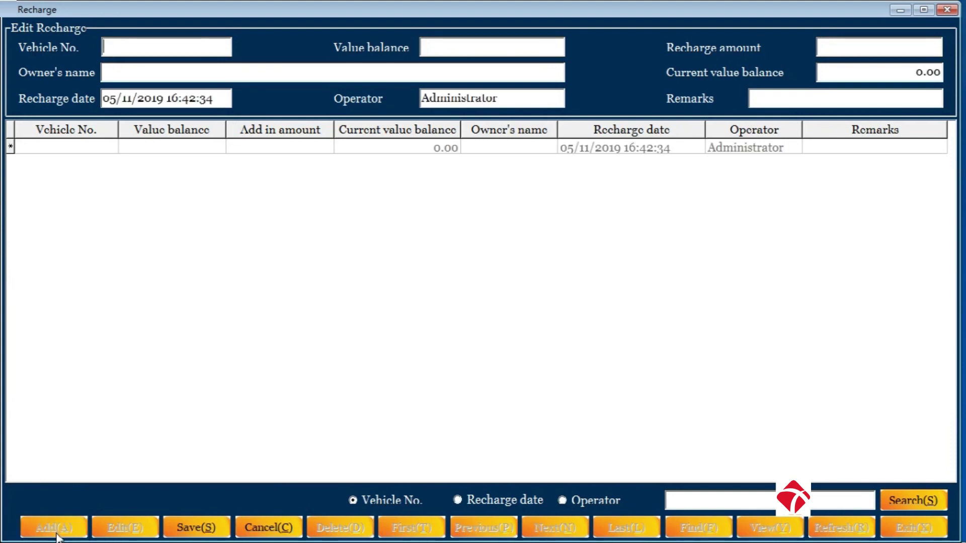
pyautogui.rightClick(141, 43)
pyautogui.click(178, 102)
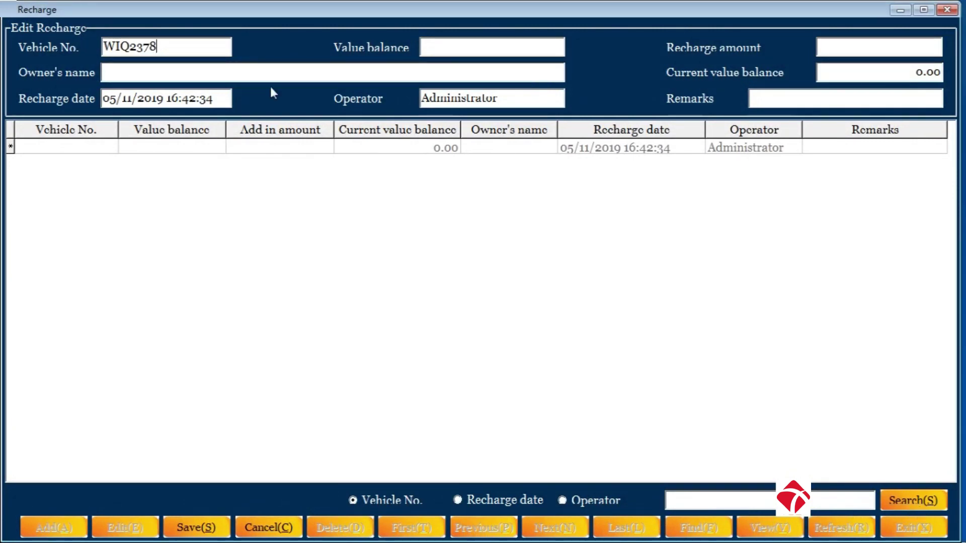
pyautogui.click(486, 47)
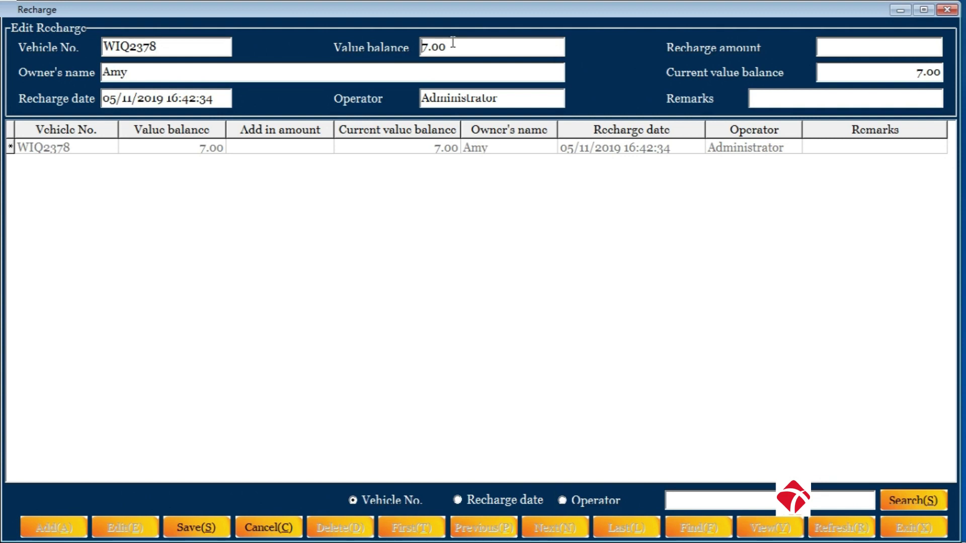
pyautogui.click(850, 49)
pyautogui.write('500')
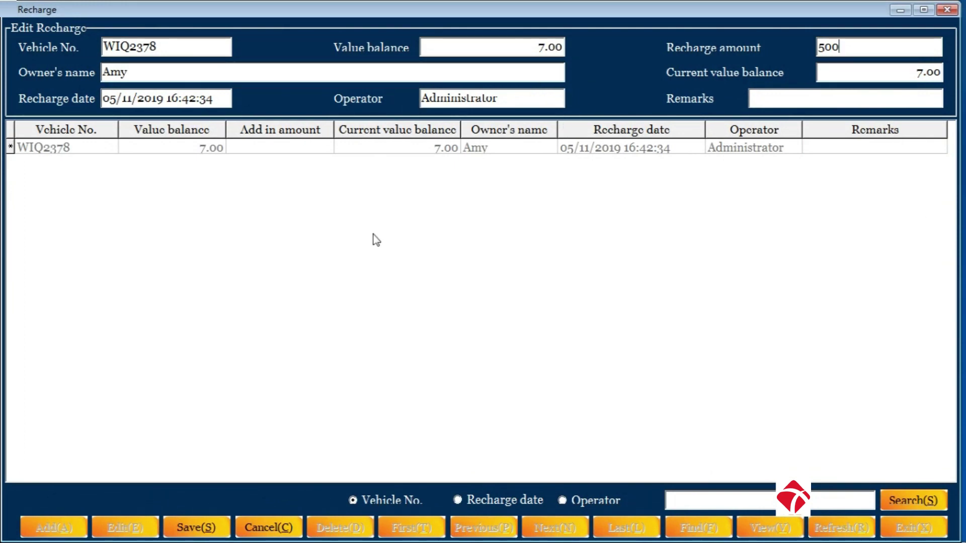
pyautogui.click(190, 534)
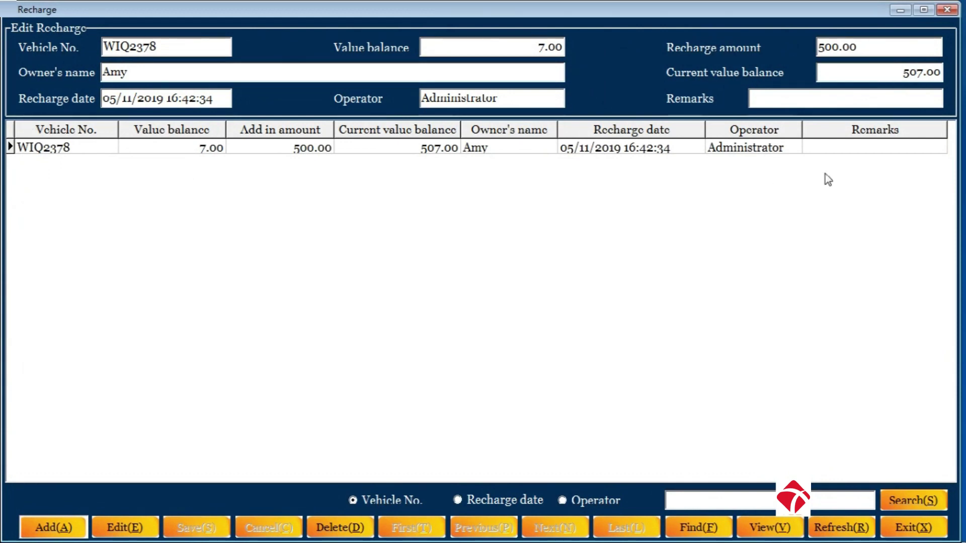
# - Preview the printable recharge report, close it, and return to the main screen
pyautogui.click(771, 536)
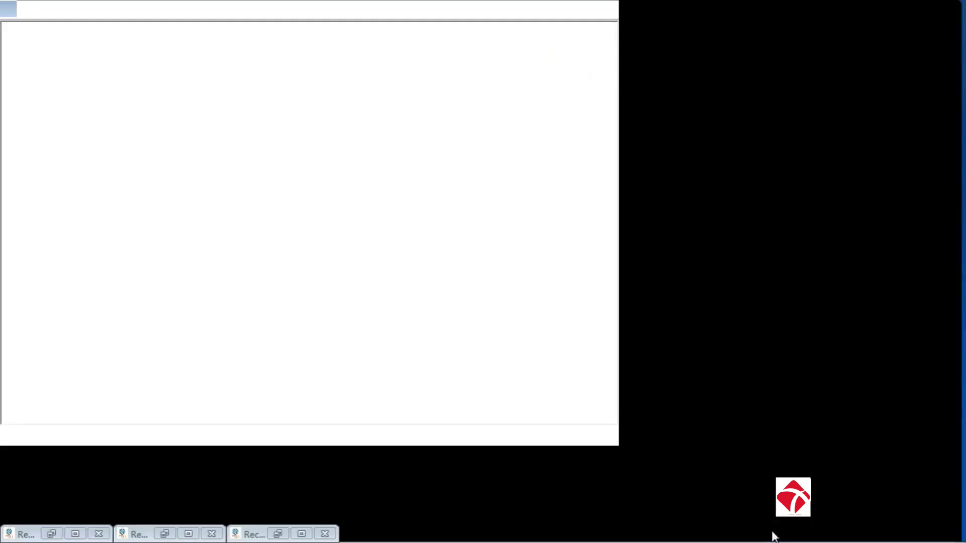
pyautogui.moveTo(883, 534); pyautogui.dragTo(890, 532)
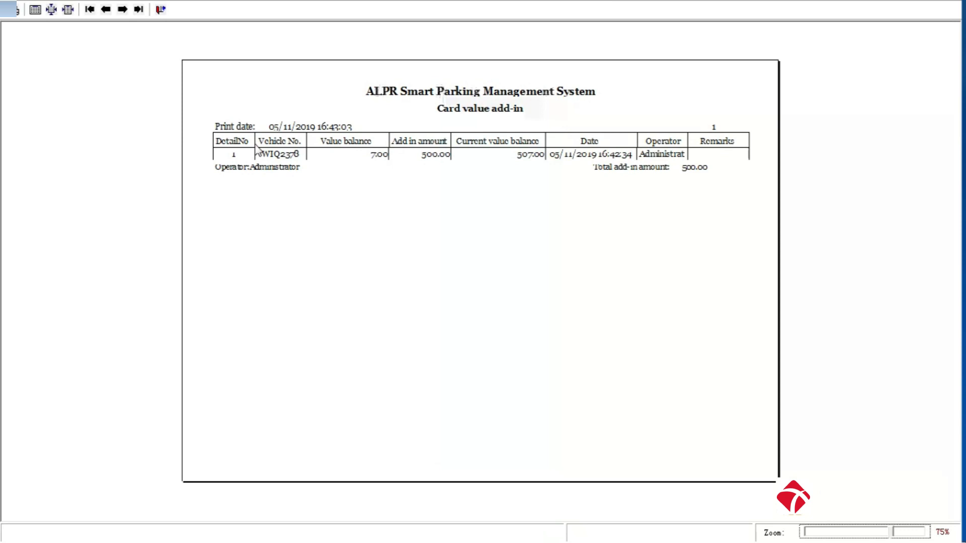
pyautogui.click(161, 10)
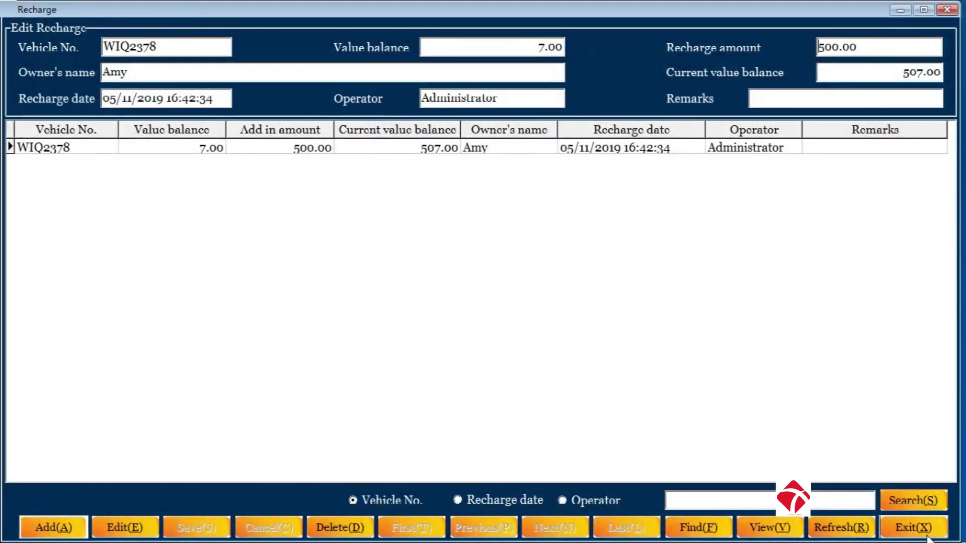
pyautogui.click(913, 528)
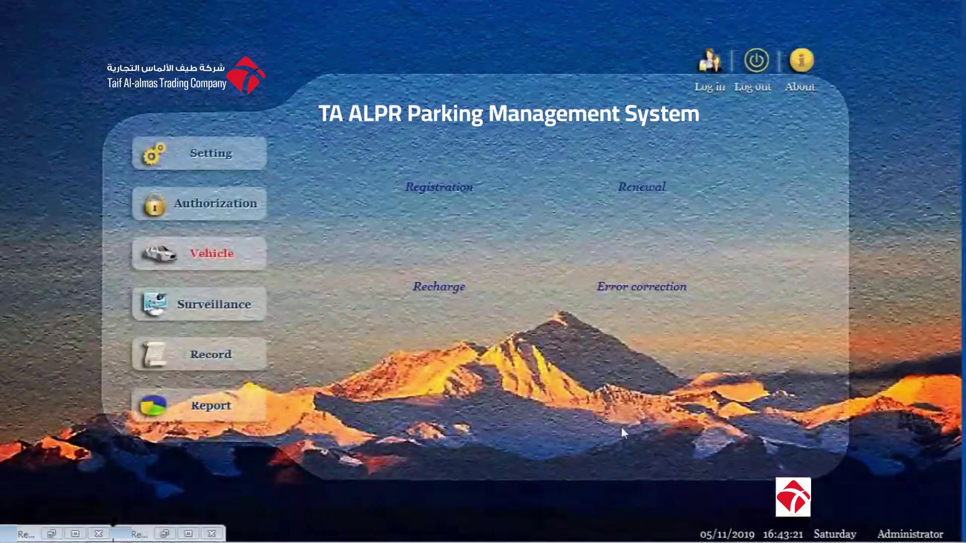
pyautogui.click(608, 288)
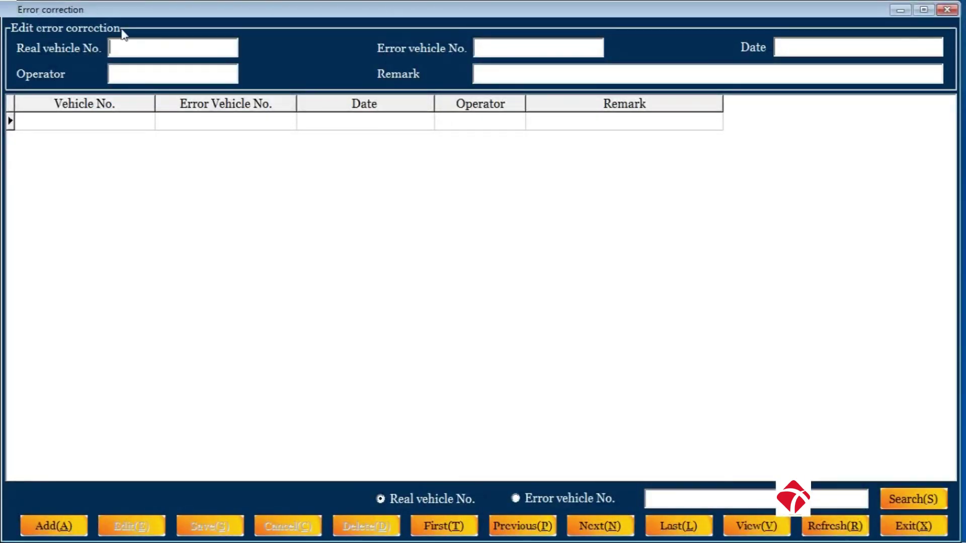
pyautogui.rightClick(135, 46)
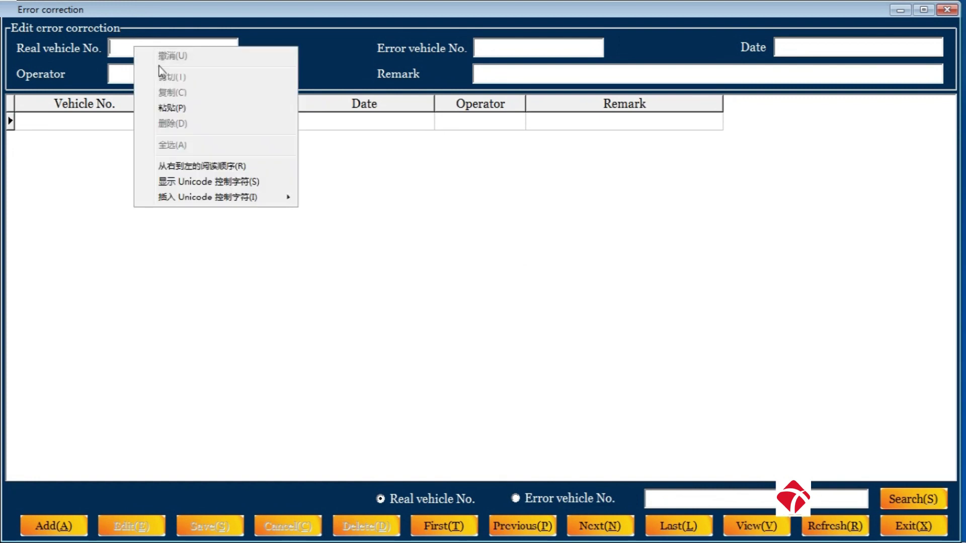
pyautogui.click(170, 109)
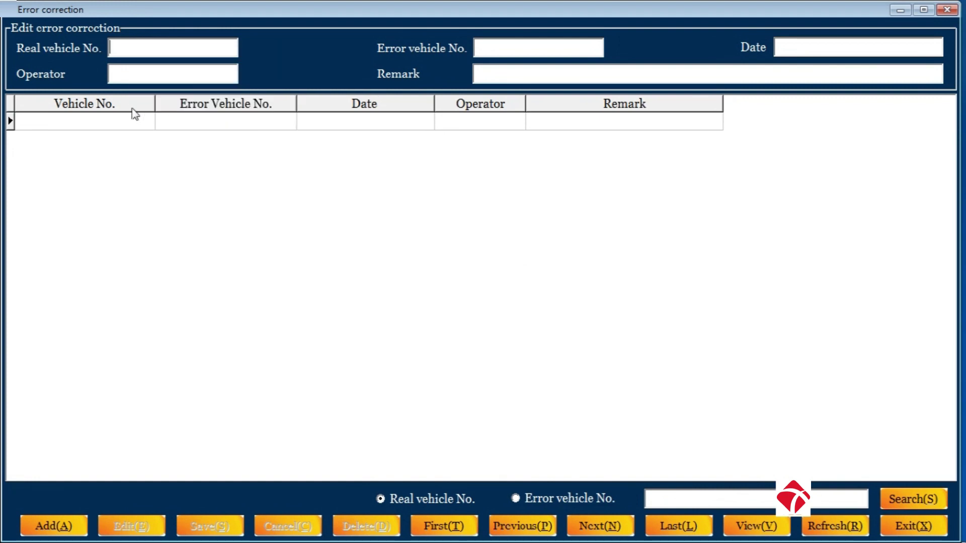
pyautogui.click(60, 526)
pyautogui.rightClick(194, 48)
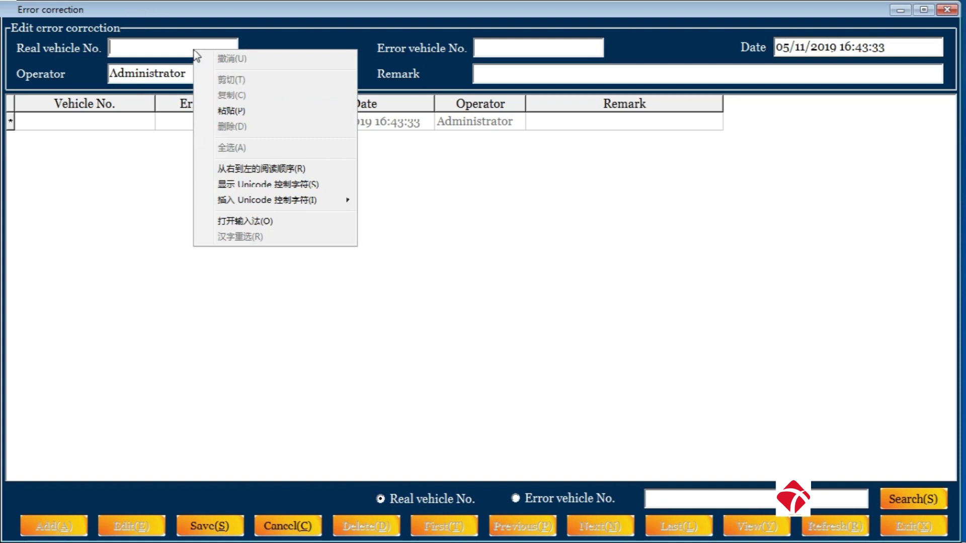
pyautogui.click(239, 111)
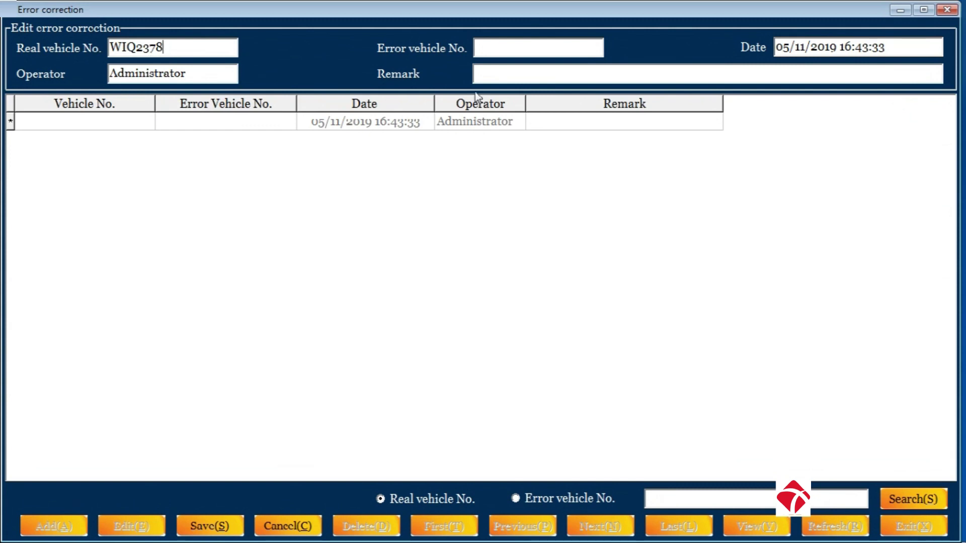
pyautogui.click(526, 48)
pyautogui.rightClick(525, 48)
pyautogui.click(553, 111)
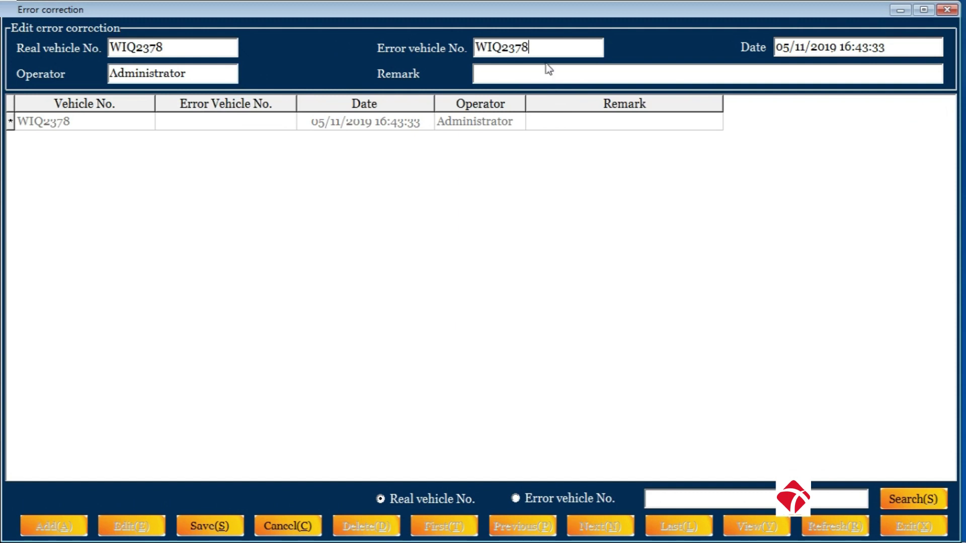
pyautogui.press('BackSpace')
pyautogui.write('6')
pyautogui.click(217, 532)
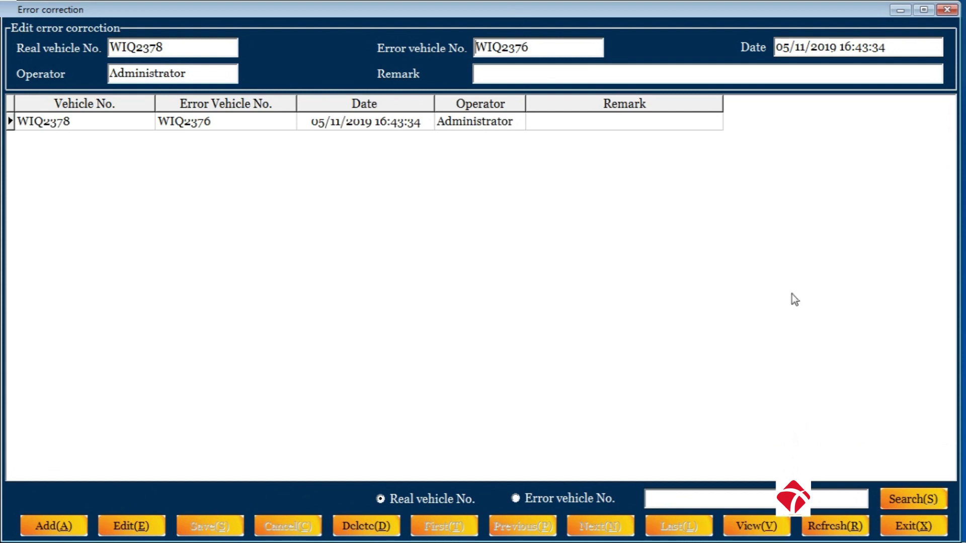
pyautogui.click(914, 529)
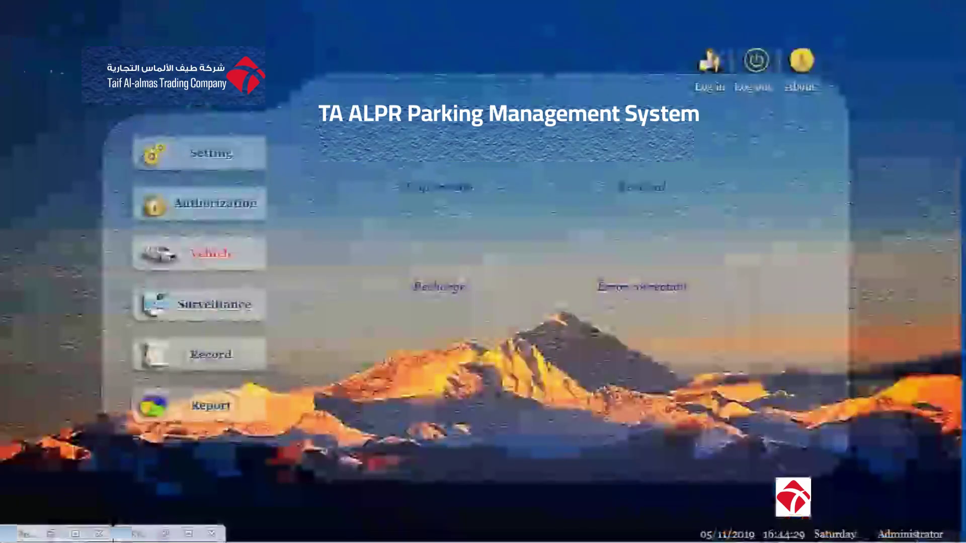